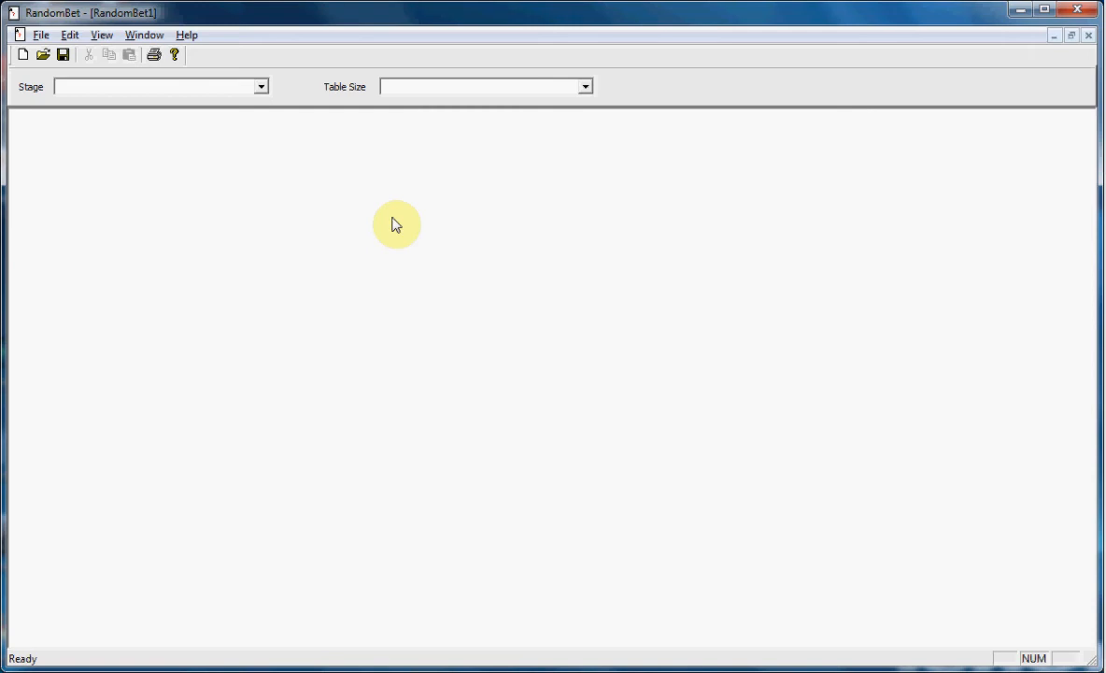
# Open the situations editor and create a new situation named "Premium Hands".
pyautogui.click(73, 36)
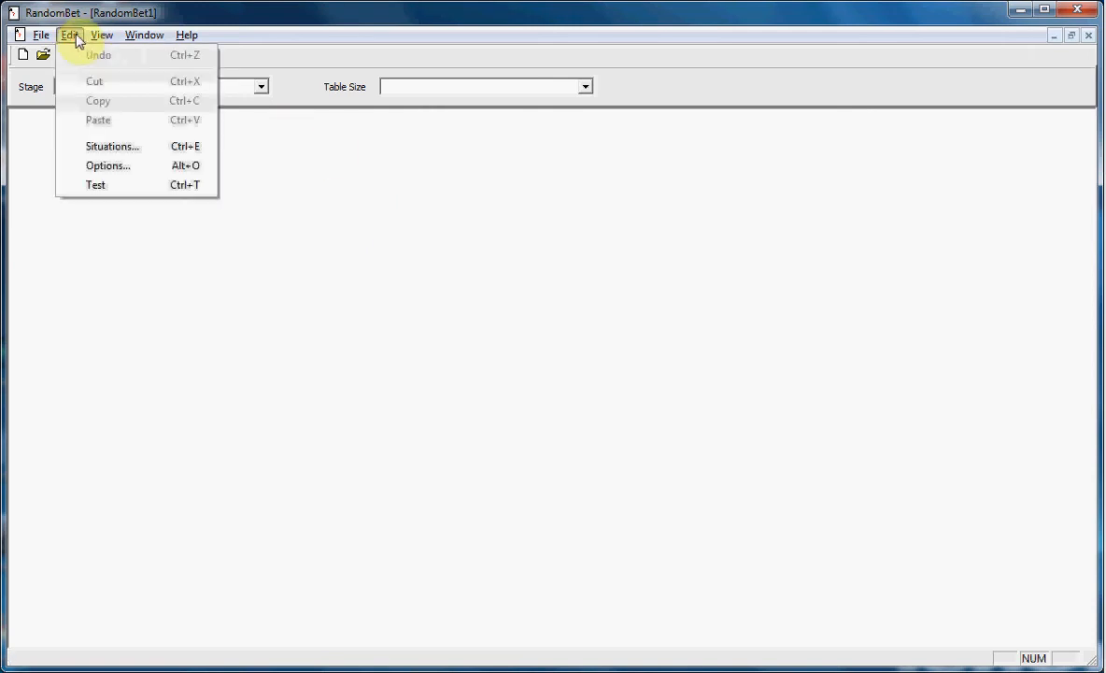
pyautogui.click(129, 150)
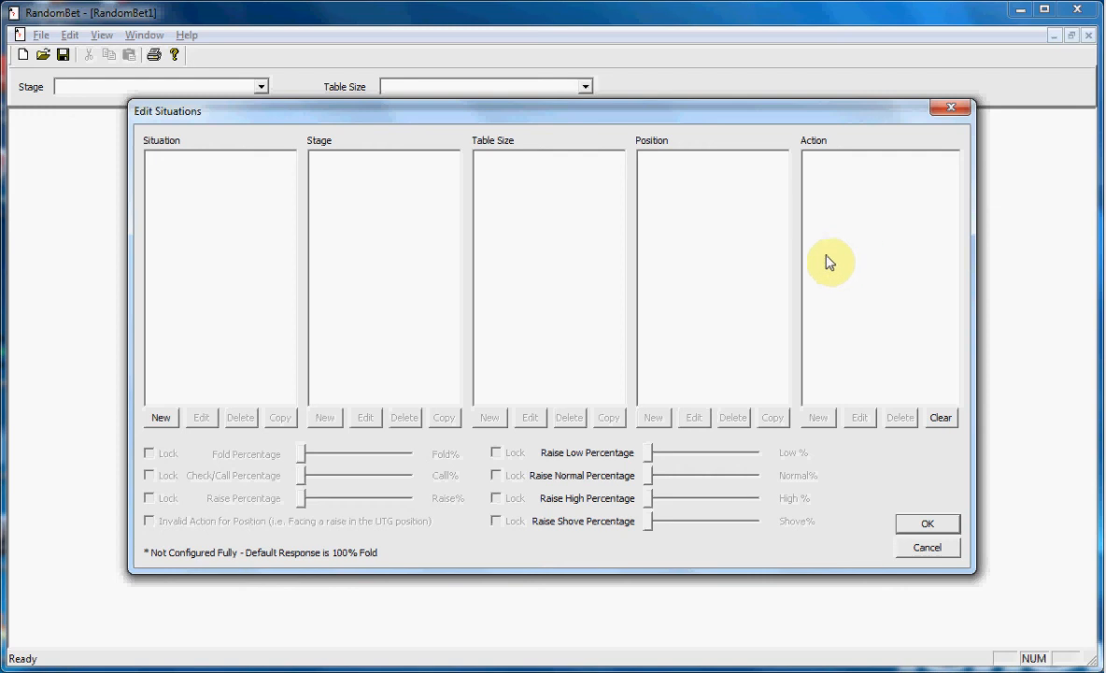
pyautogui.click(161, 418)
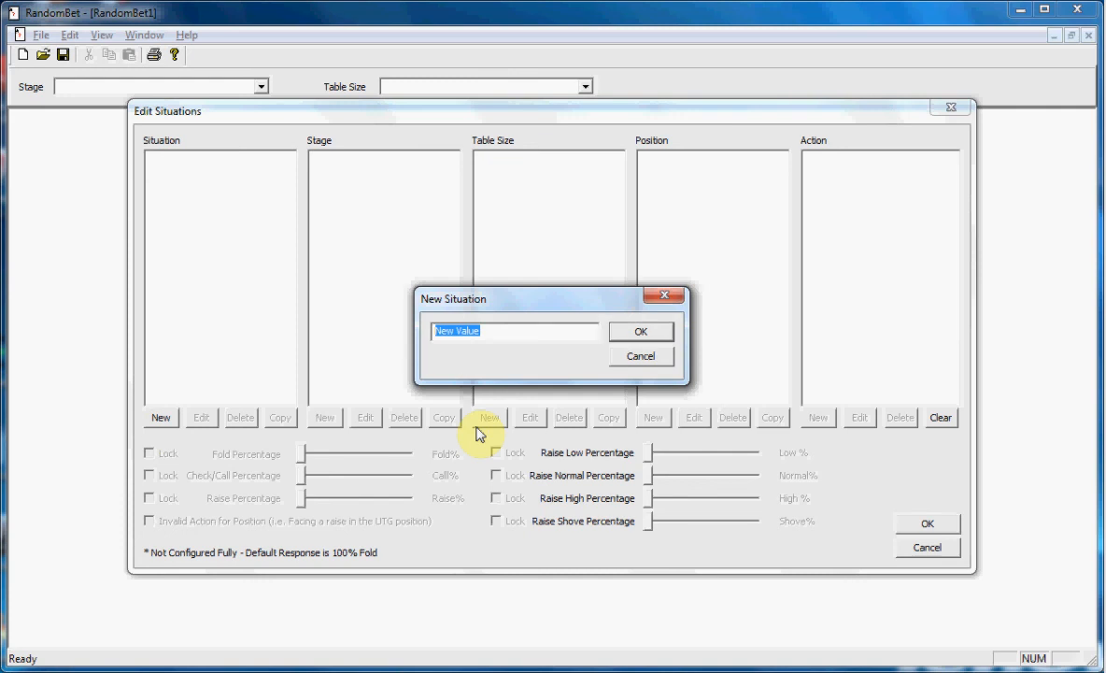
pyautogui.write('Premium Hands')
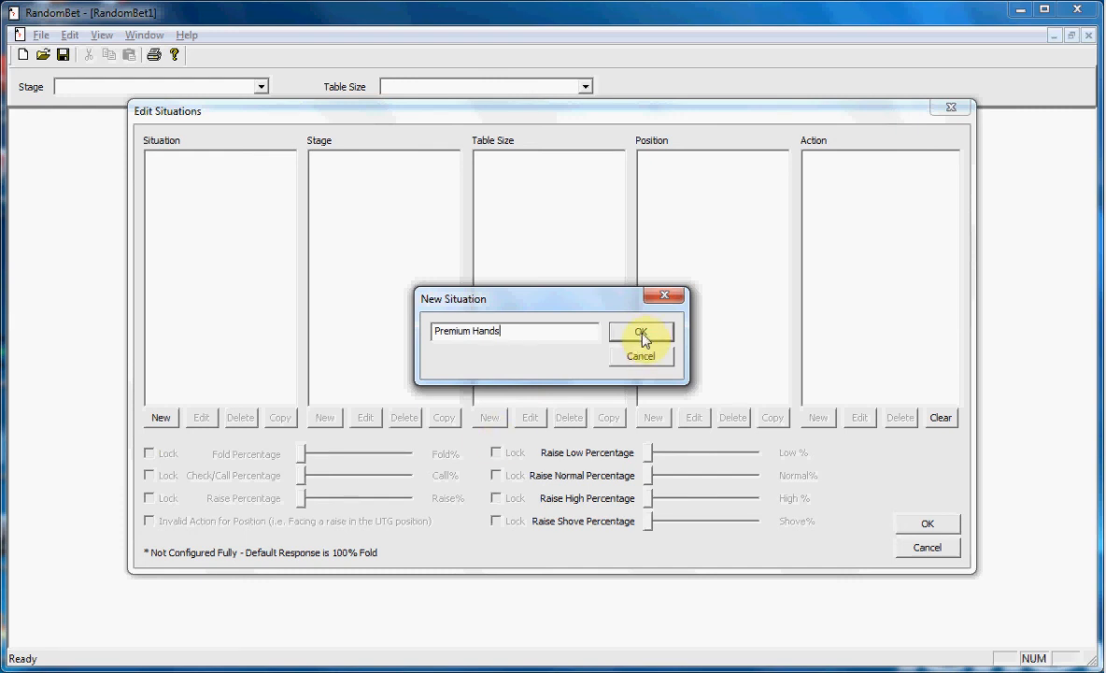
pyautogui.click(641, 335)
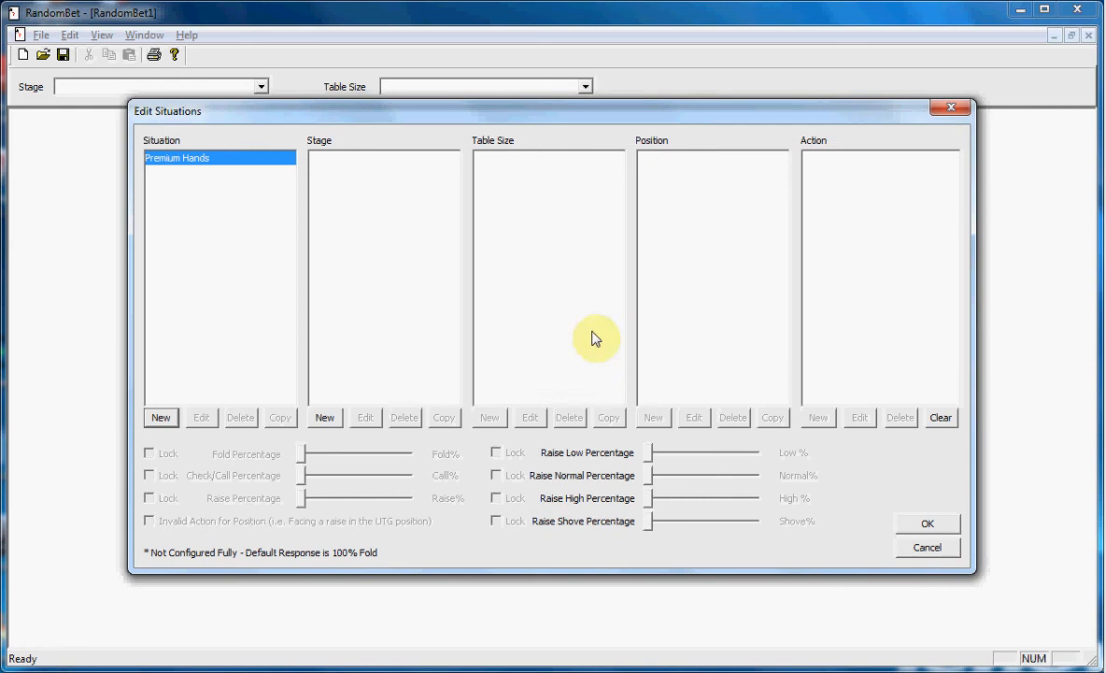
# Add the stage "Early" and the table size "Full Table" under Premium Hands.
pyautogui.click(328, 423)
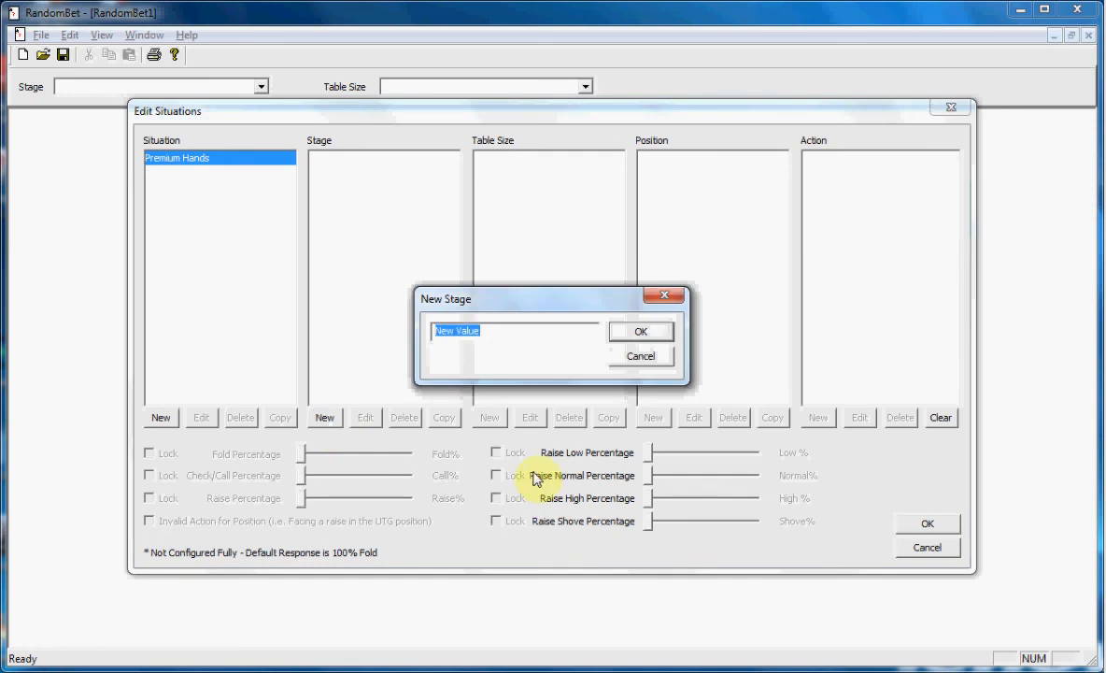
pyautogui.write('Early')
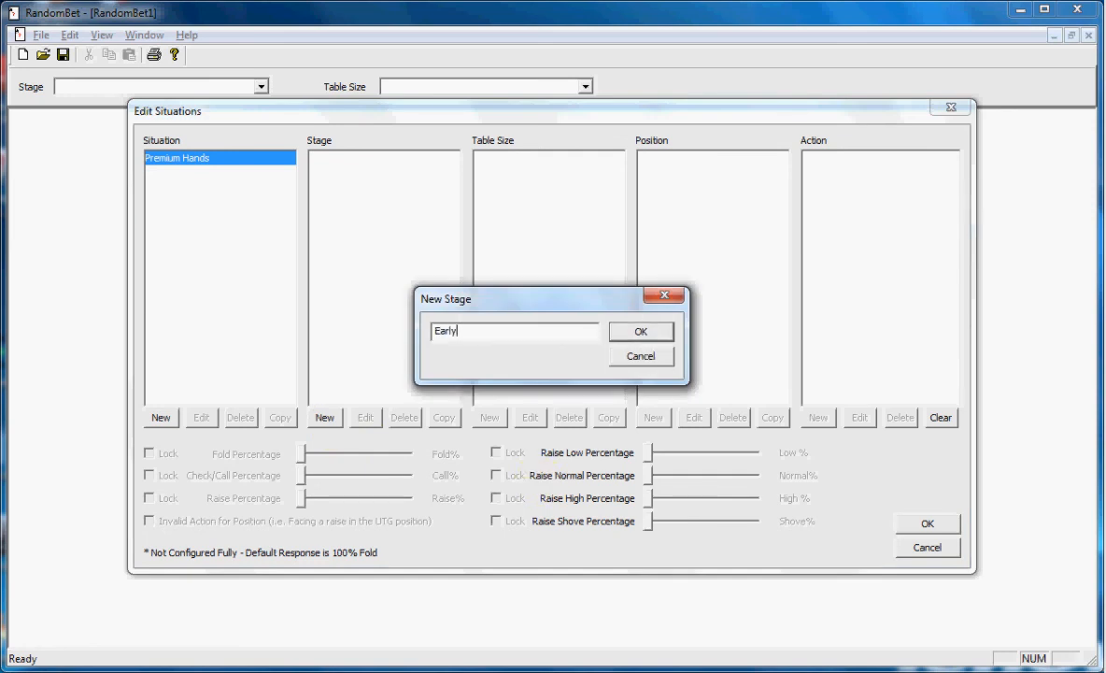
pyautogui.press('Return')
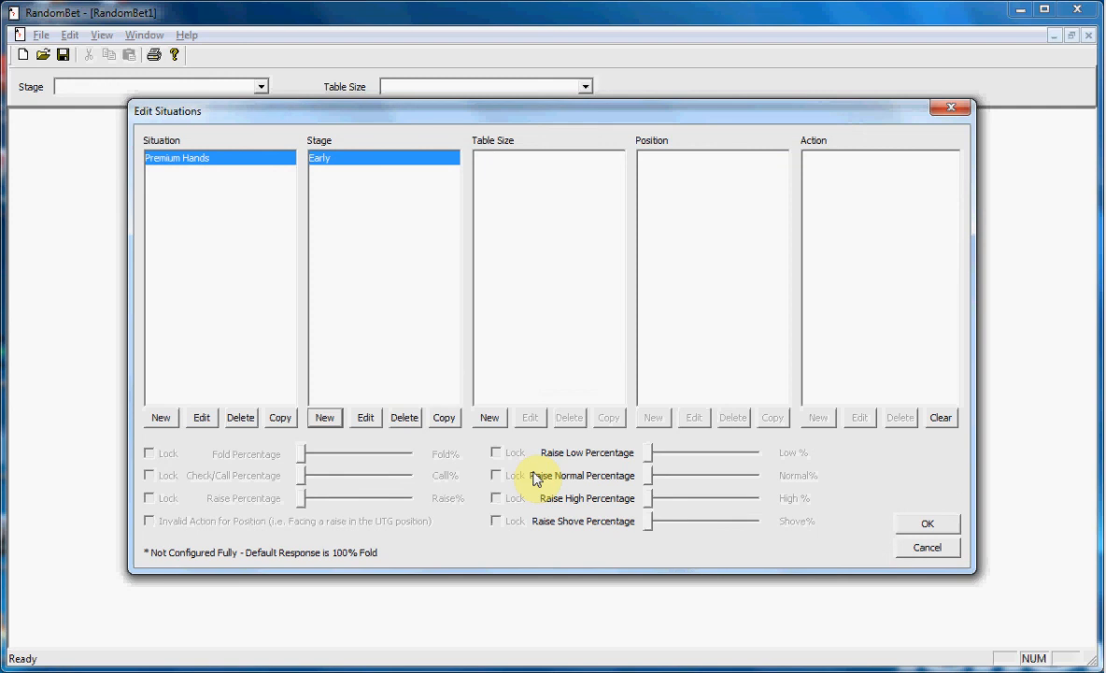
pyautogui.click(491, 418)
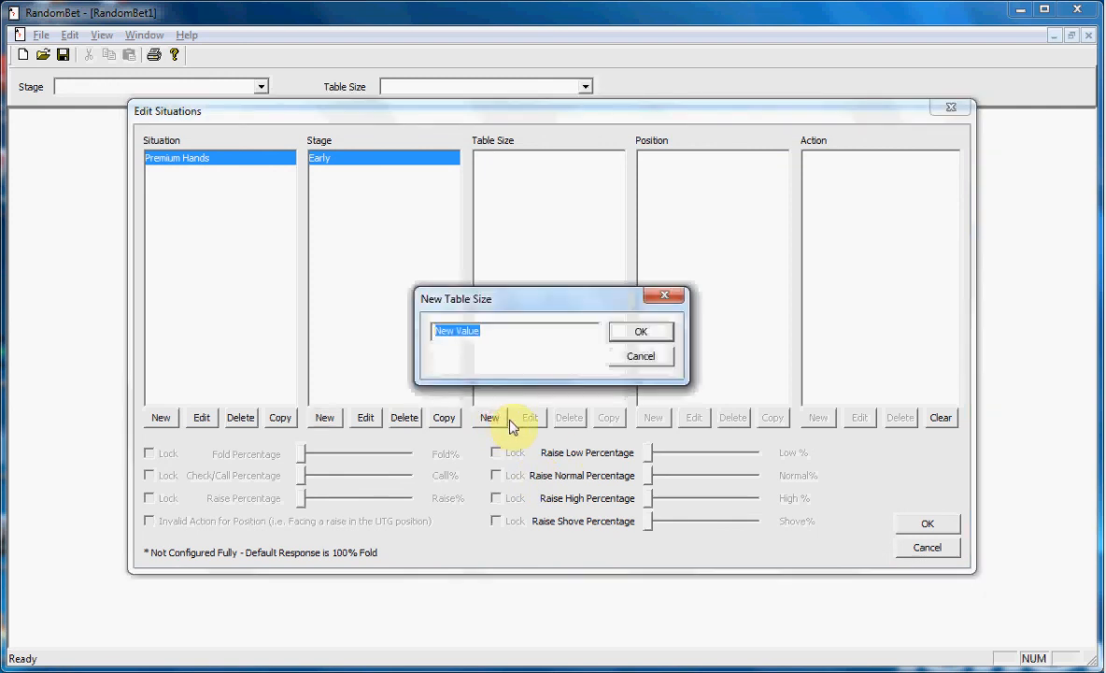
pyautogui.write('Full T')
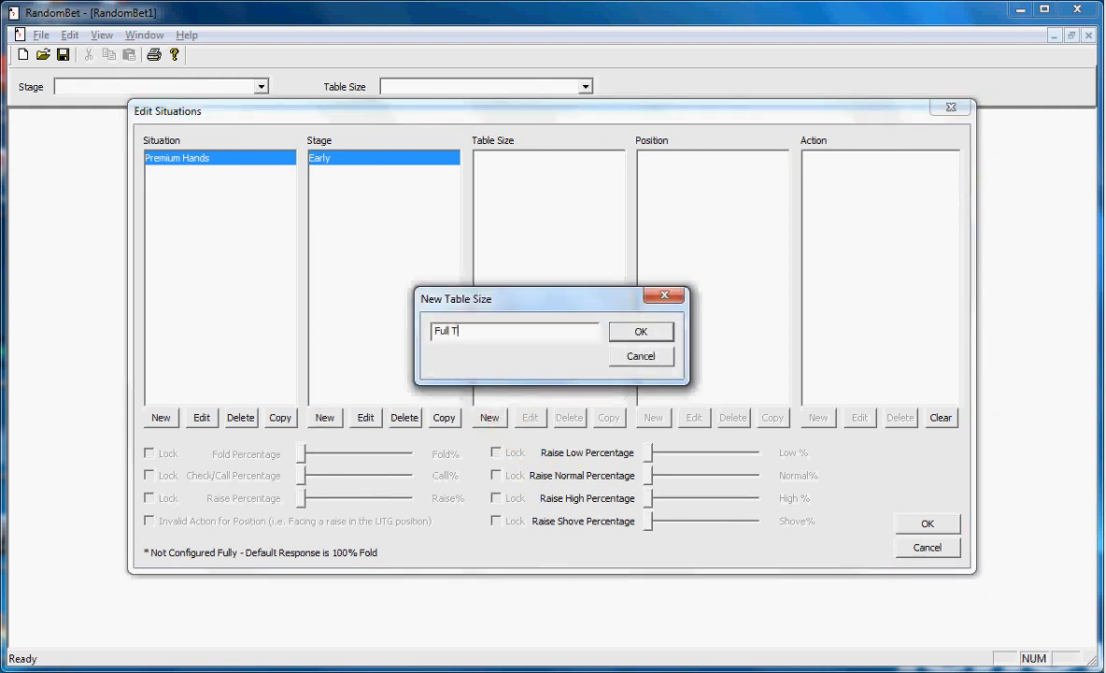
pyautogui.write('able')
pyautogui.press('Return')
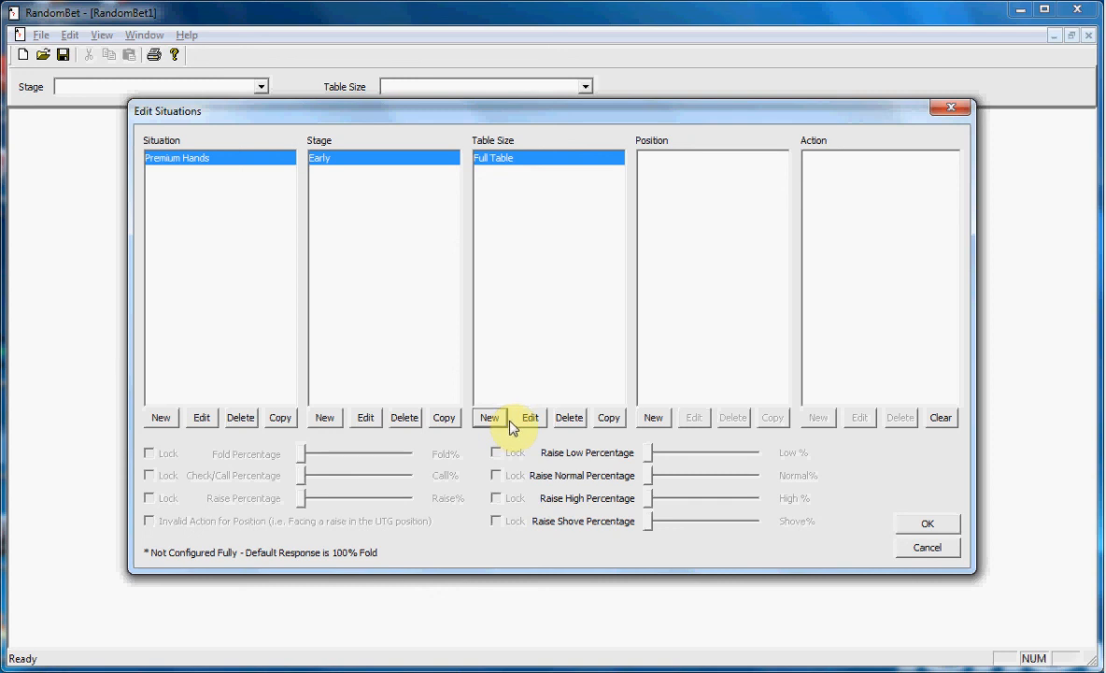
# Add the position "UTG" and the action "Unopened" under the Full Table size.
pyautogui.click(653, 420)
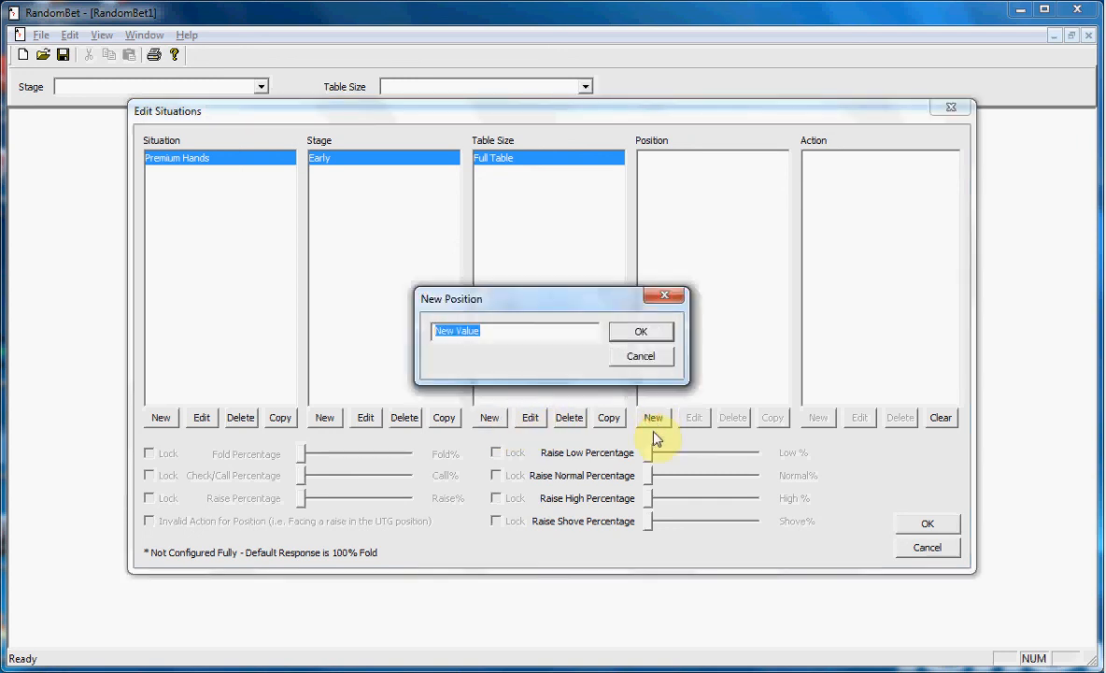
pyautogui.write('UTG')
pyautogui.press('Return')
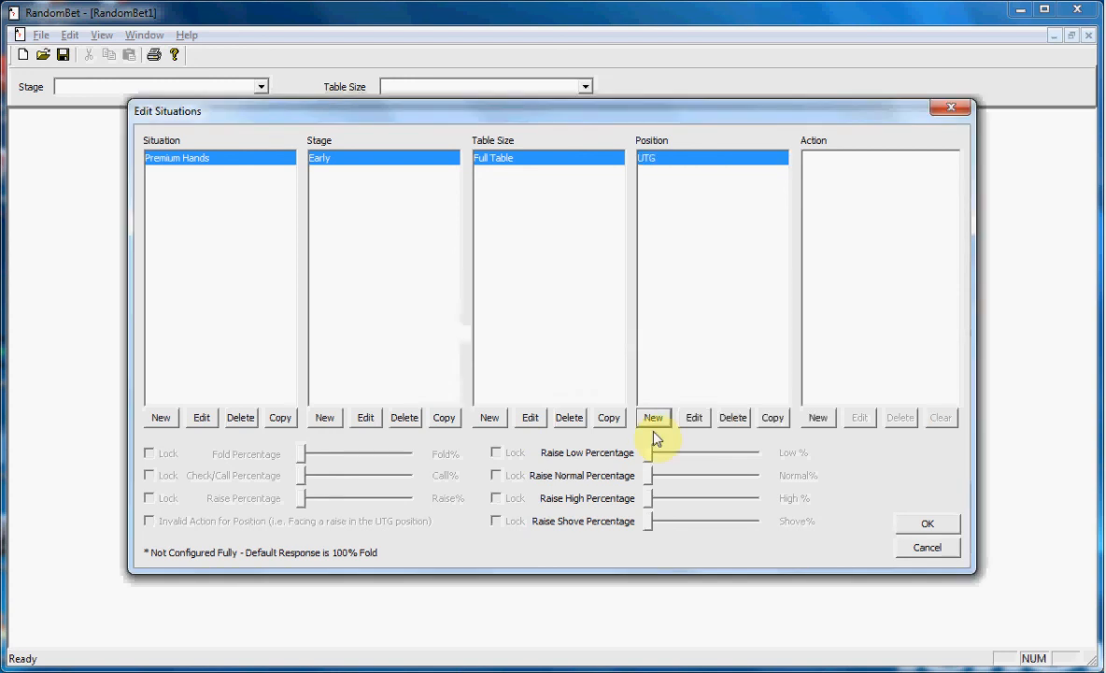
pyautogui.click(817, 422)
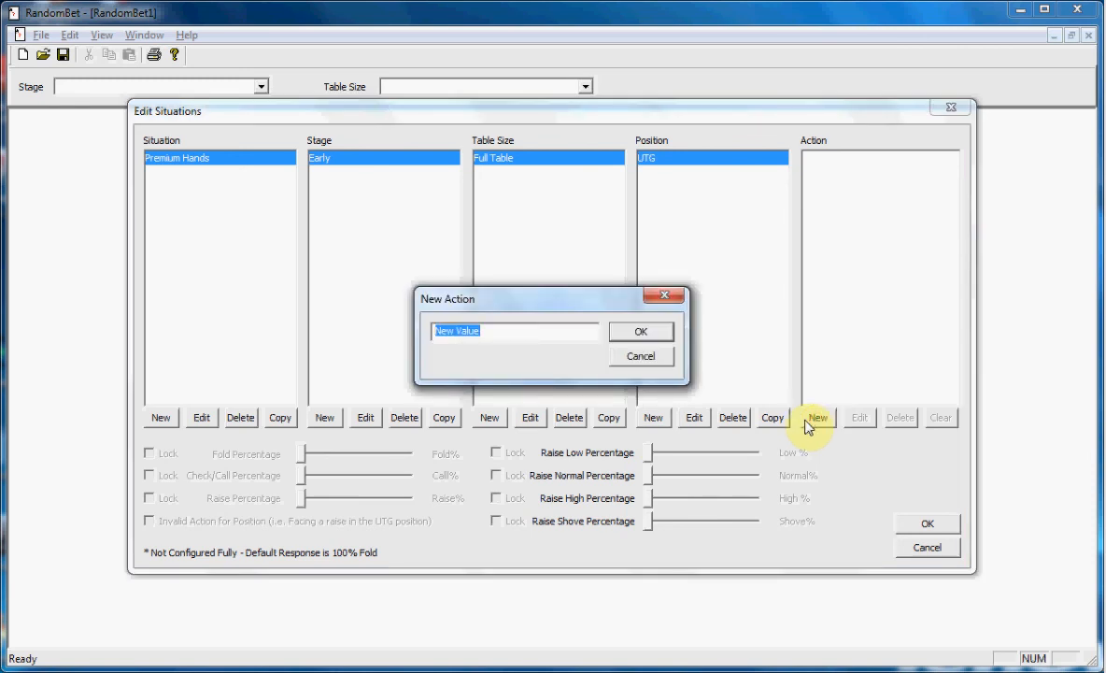
pyautogui.write('Unopened')
pyautogui.press('Return')
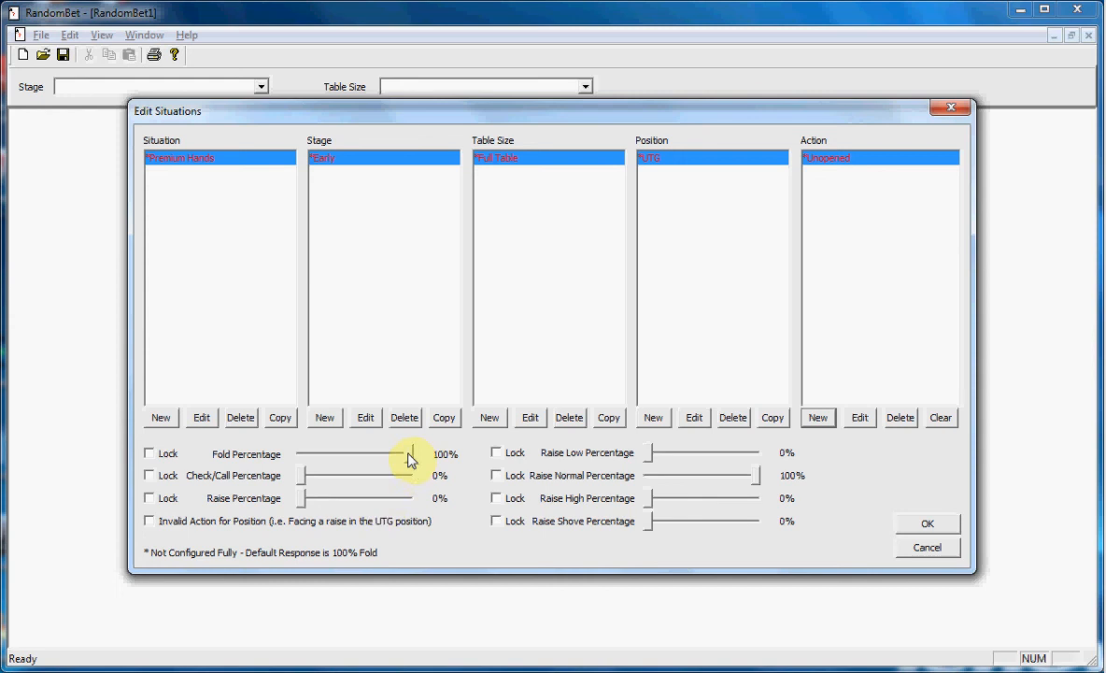
# For the Unopened action, lock the fold percentage at 0% and set the raise percentage to 90%.
pyautogui.moveTo(408, 460); pyautogui.dragTo(278, 458)
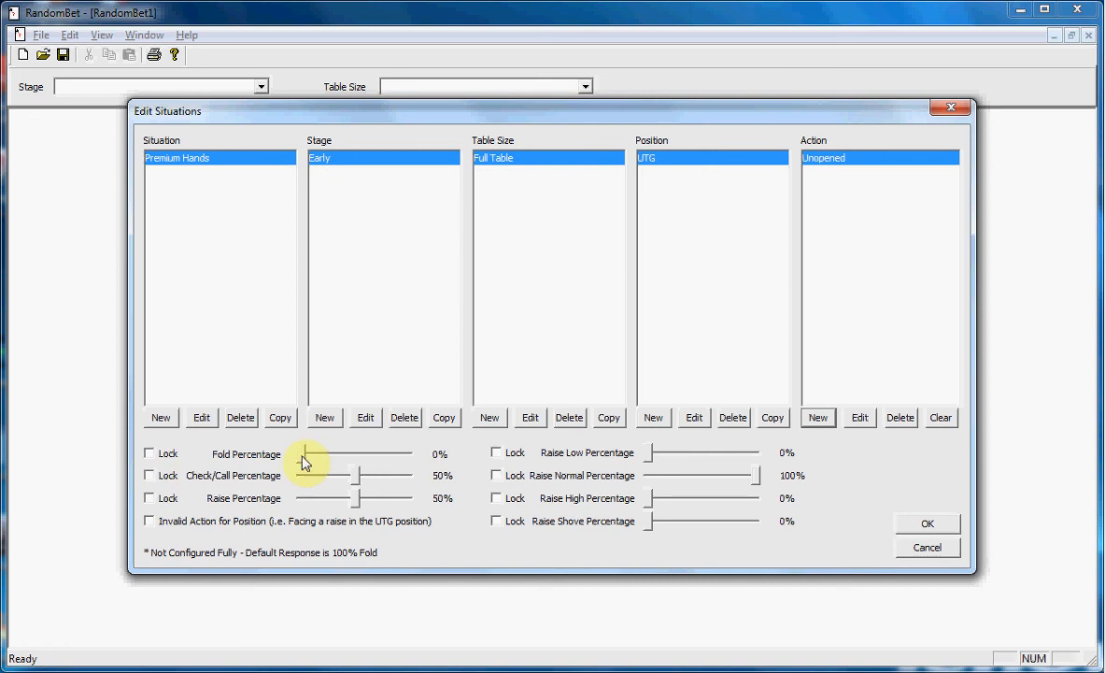
pyautogui.moveTo(301, 454); pyautogui.dragTo(322, 466)
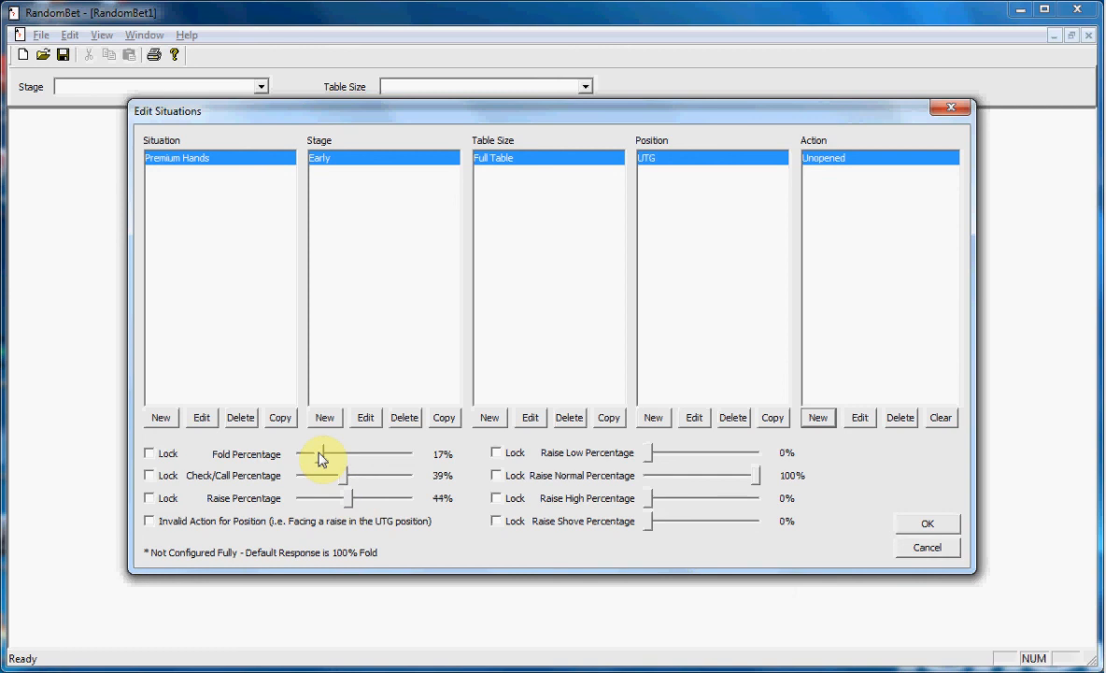
pyautogui.moveTo(321, 455); pyautogui.dragTo(266, 454)
pyautogui.click(150, 455)
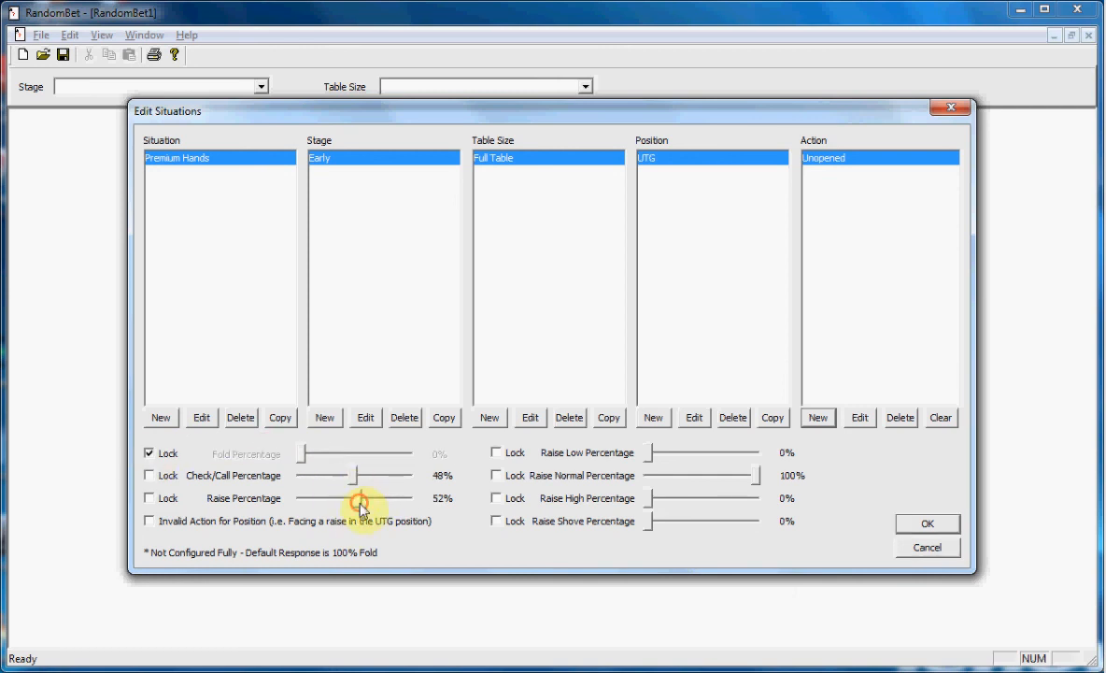
pyautogui.moveTo(359, 501); pyautogui.dragTo(376, 514)
pyautogui.moveTo(373, 504); pyautogui.dragTo(402, 505)
# Set the Raise Shove percentage of the Unopened action to 5% and lock it.
pyautogui.moveTo(649, 521); pyautogui.dragTo(660, 529)
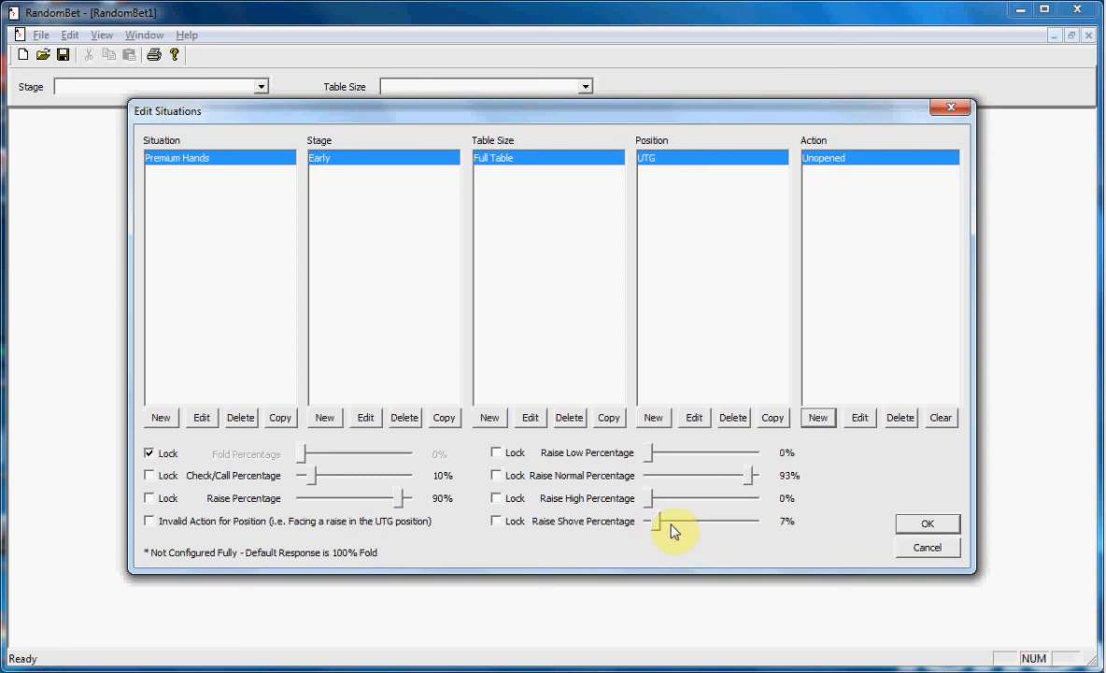
pyautogui.press('Left')
pyautogui.press('Left')
pyautogui.press('Left')
pyautogui.press('Right')
pyautogui.click(496, 521)
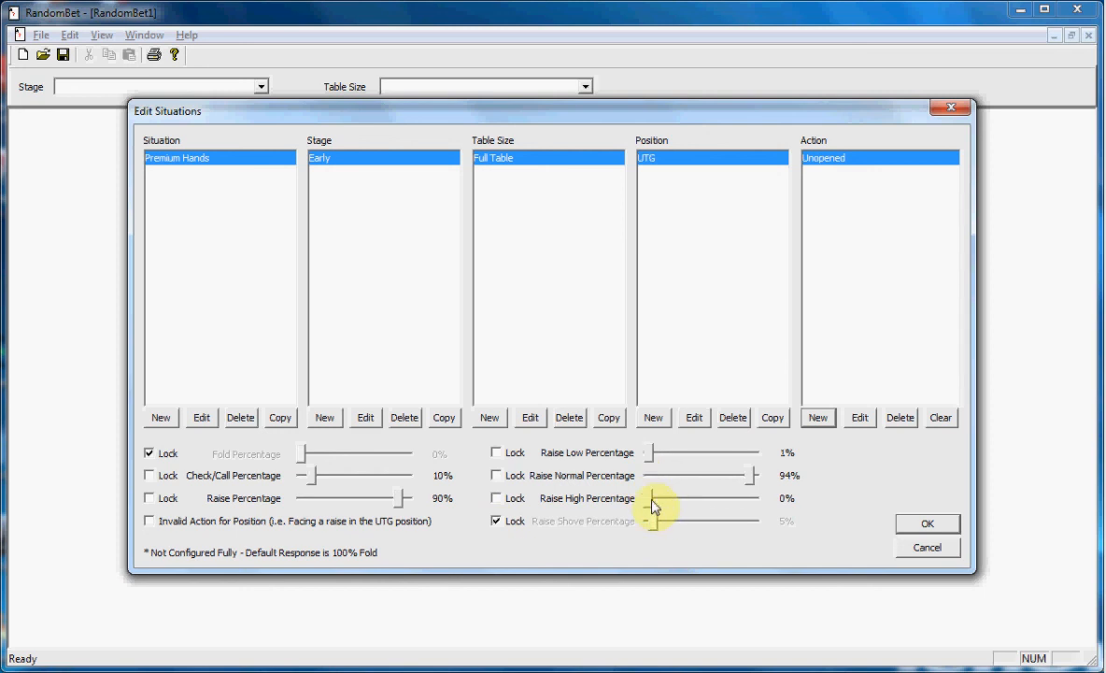
# Set the Raise High percentage to 10% and accept the situation settings.
pyautogui.press('Right')
pyautogui.press('Right')
pyautogui.press('Right')
pyautogui.press('Right')
pyautogui.press('Right')
pyautogui.press('Right')
pyautogui.press('Right')
pyautogui.press('Right')
pyautogui.press('Right')
pyautogui.press('Right')
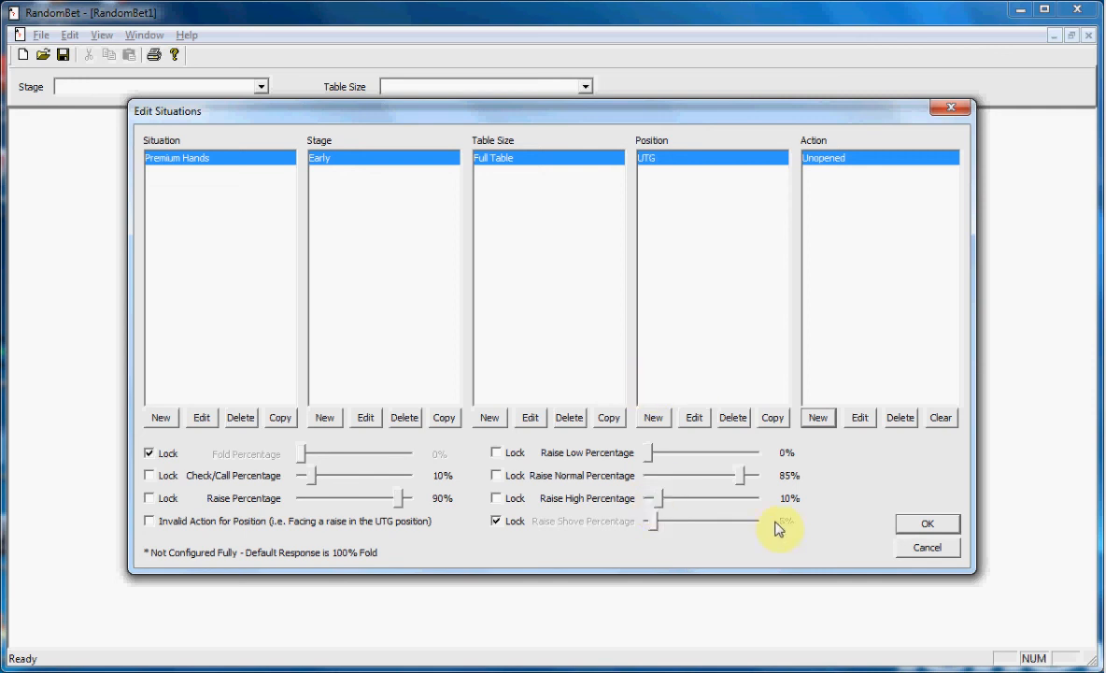
pyautogui.click(929, 527)
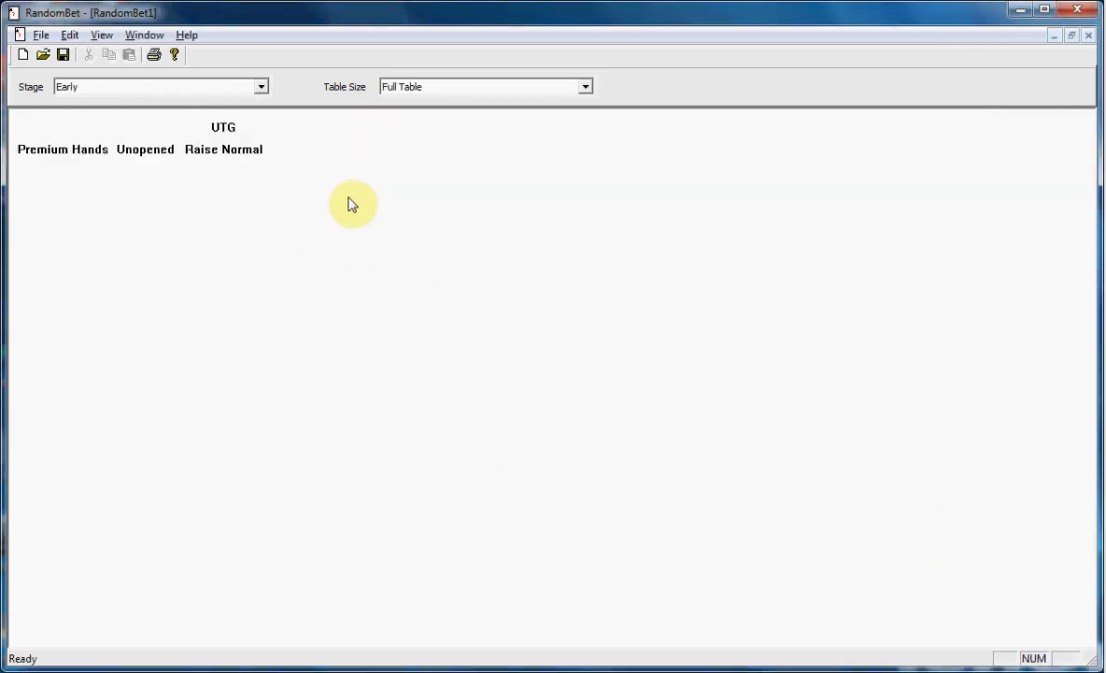
pyautogui.click(65, 150)
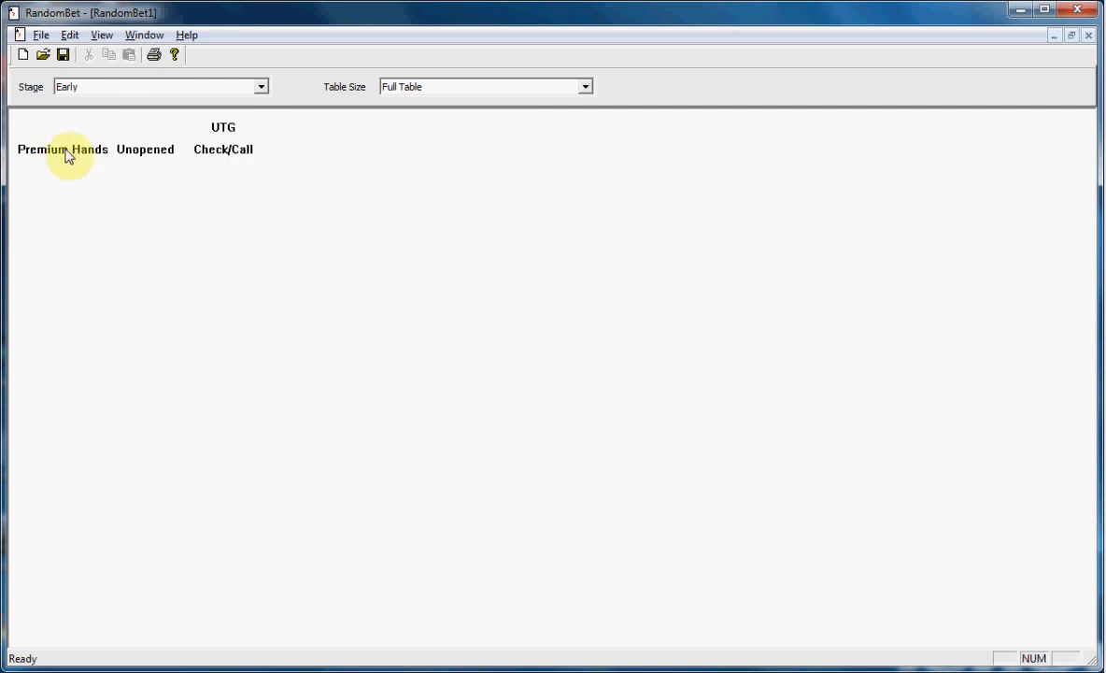
pyautogui.click(39, 152)
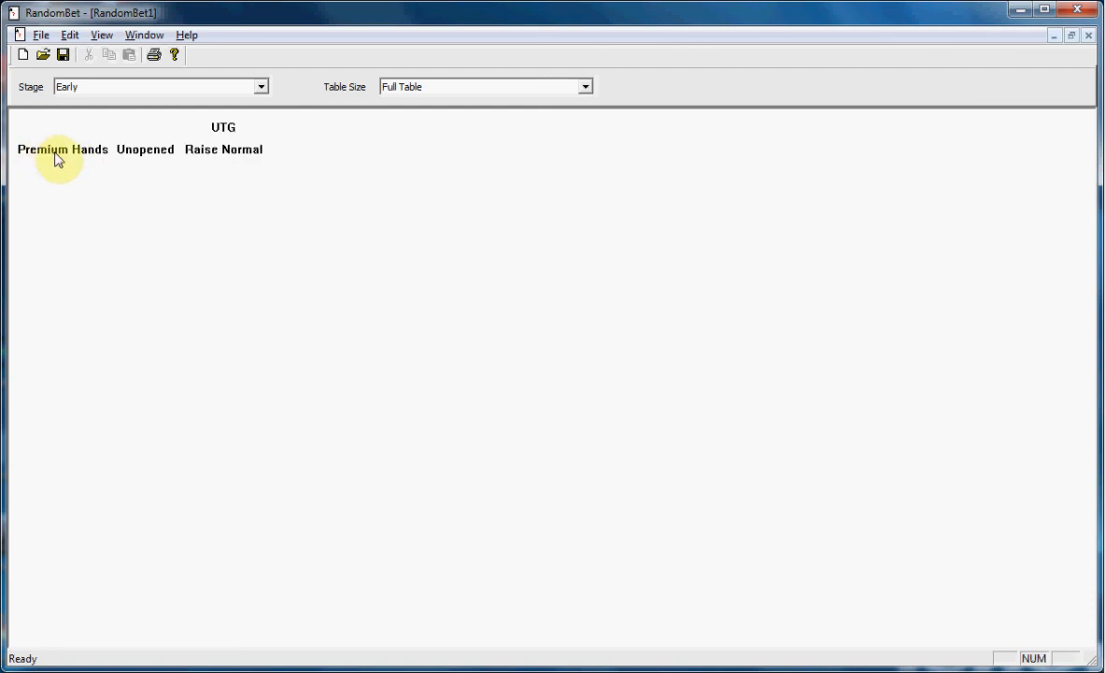
pyautogui.click(121, 154)
pyautogui.click(145, 157)
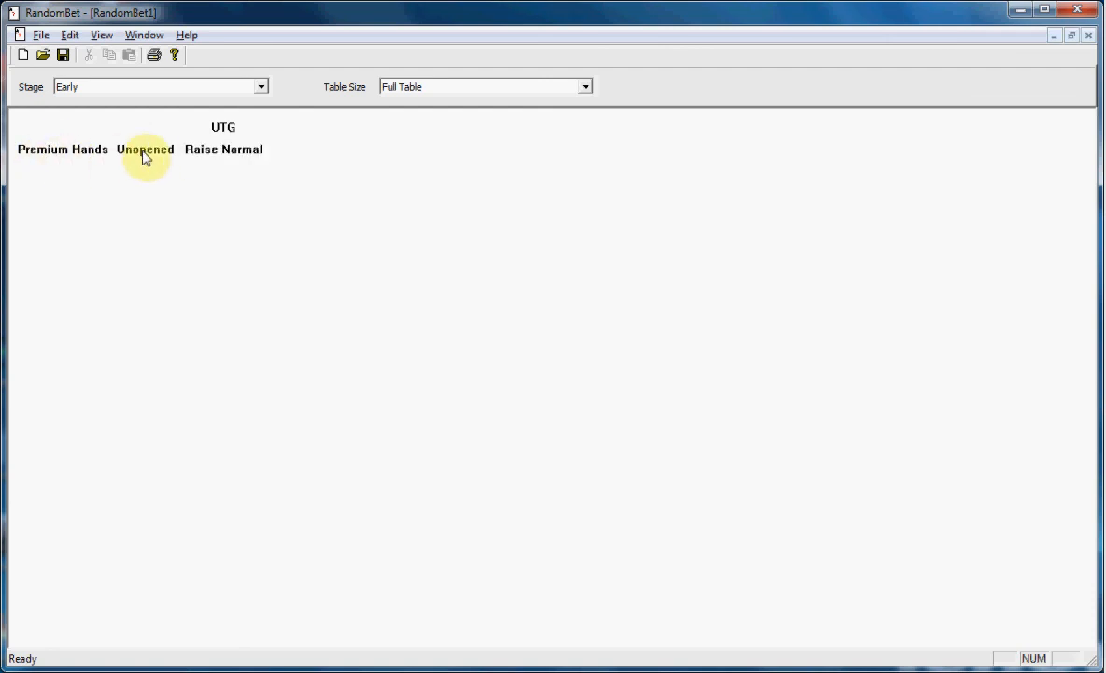
pyautogui.click(145, 157)
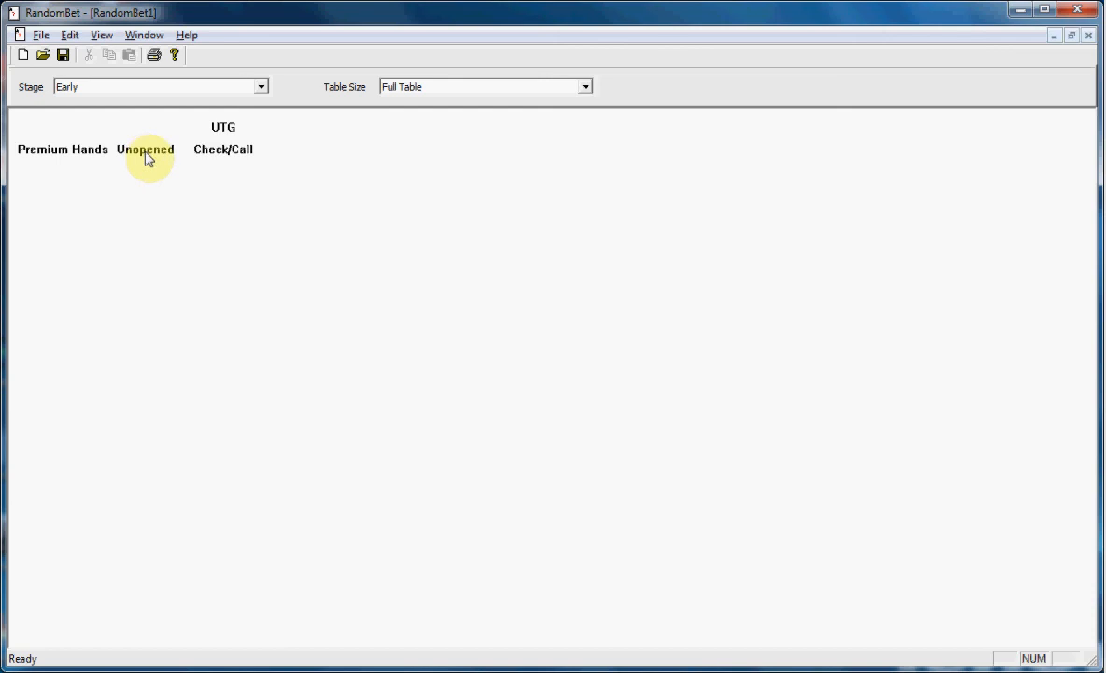
pyautogui.click(147, 157)
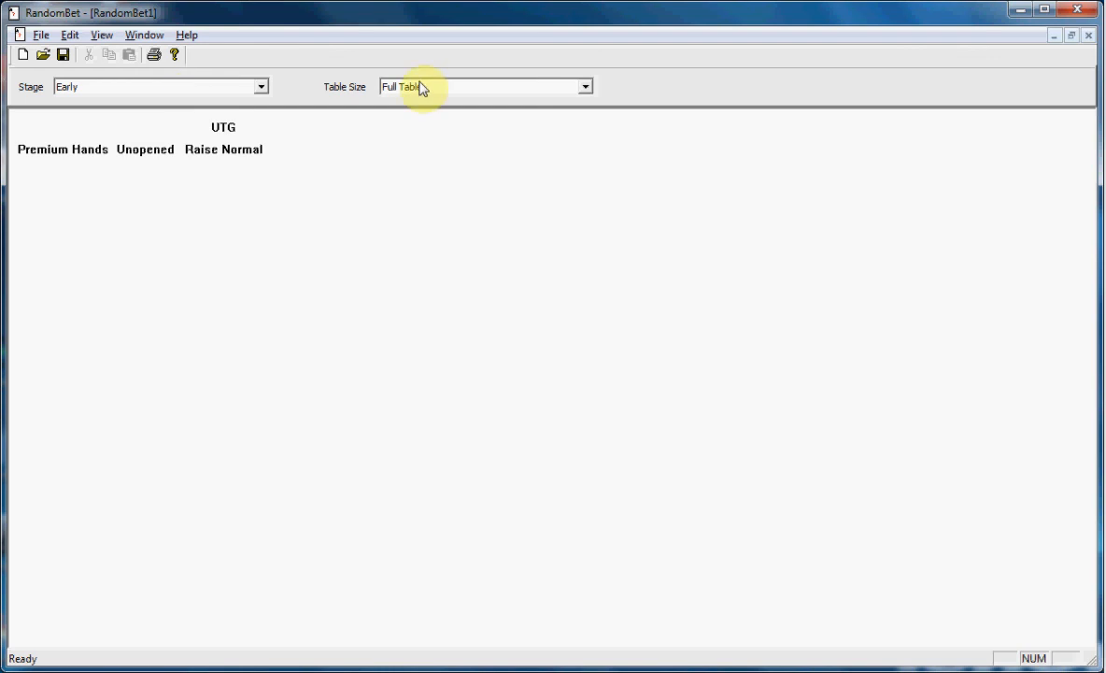
# Choose the Early stage and the Full Table size for the displayed betting table.
pyautogui.click(263, 88)
pyautogui.click(254, 101)
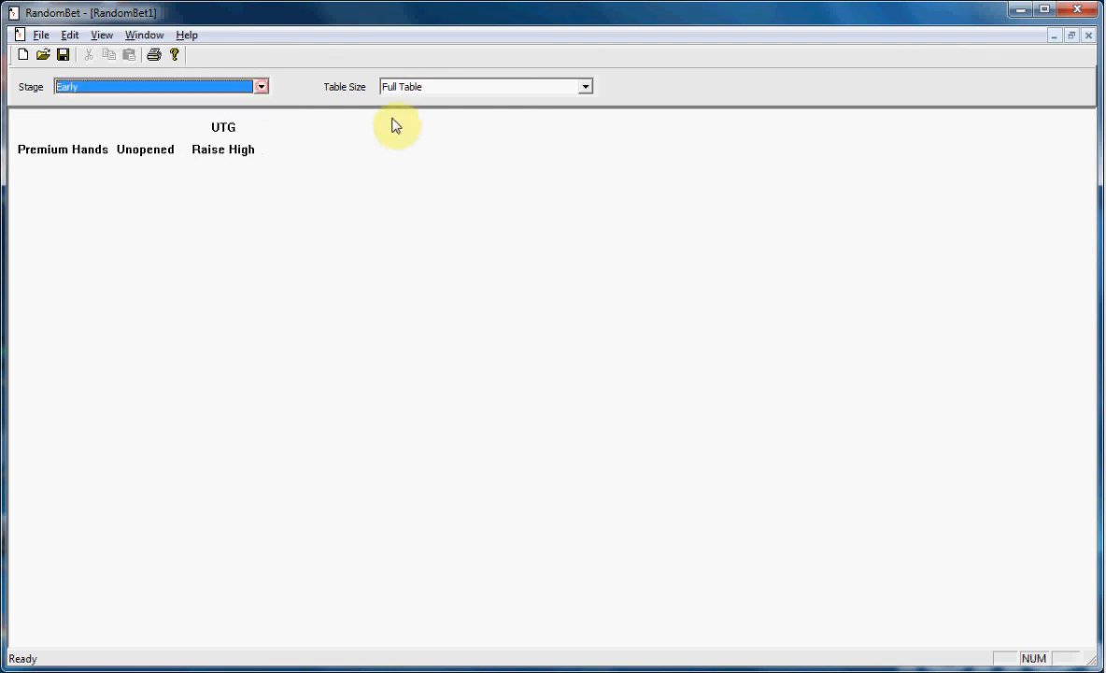
pyautogui.click(586, 88)
pyautogui.click(467, 102)
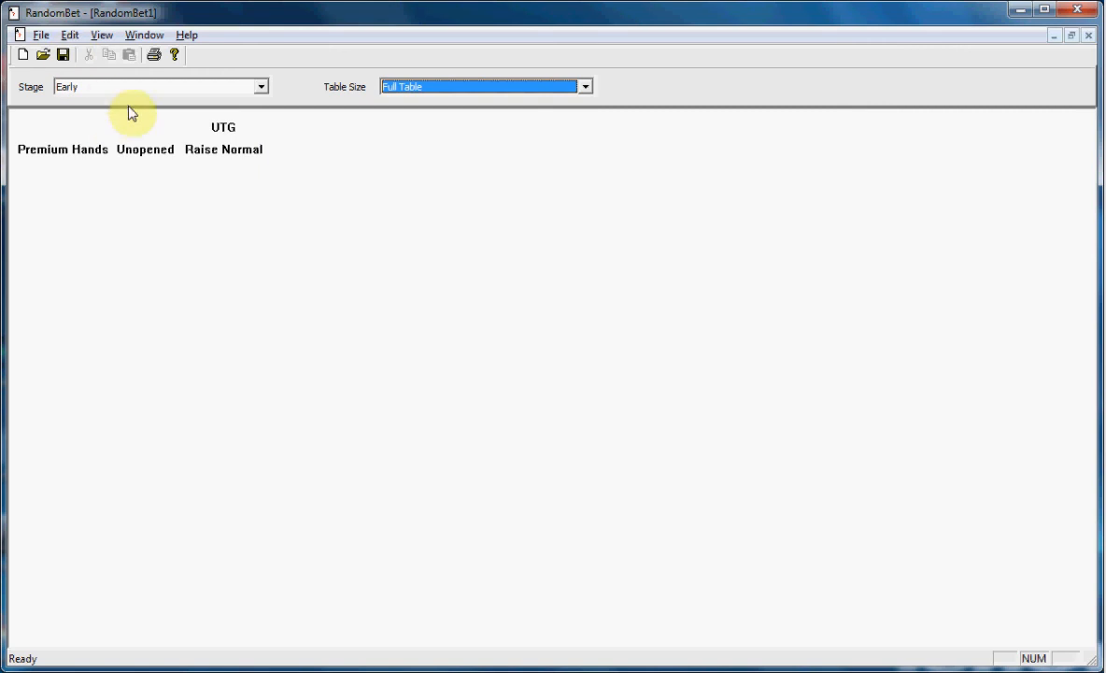
# Open the display options and set the refresh value to 5.
pyautogui.click(69, 39)
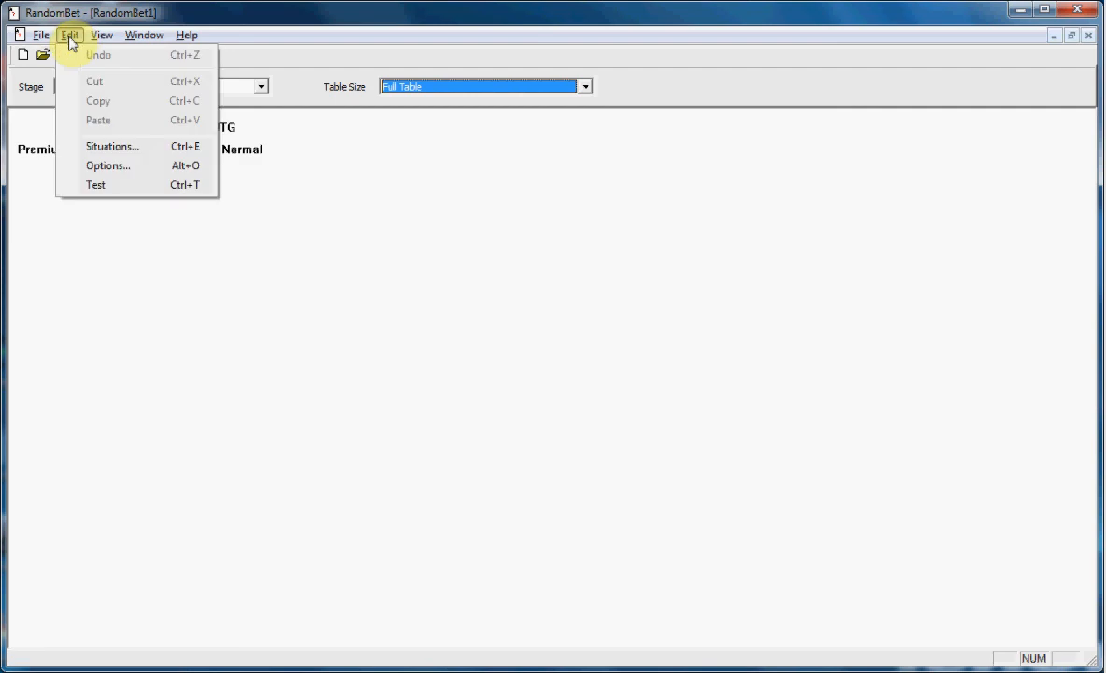
pyautogui.click(122, 169)
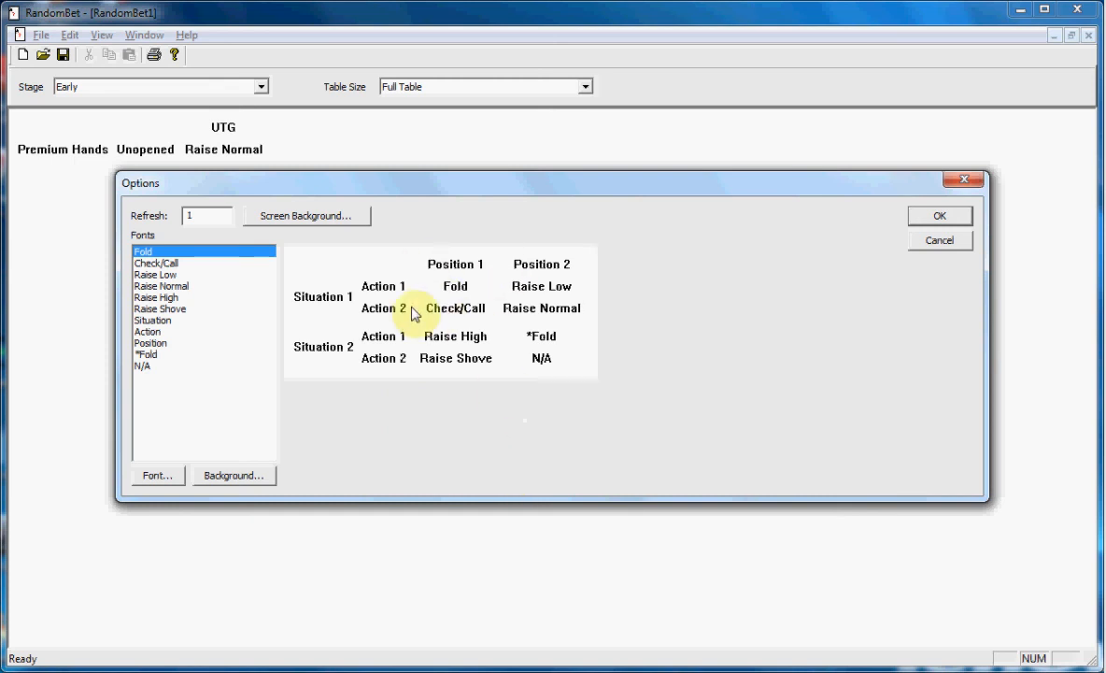
pyautogui.click(192, 215)
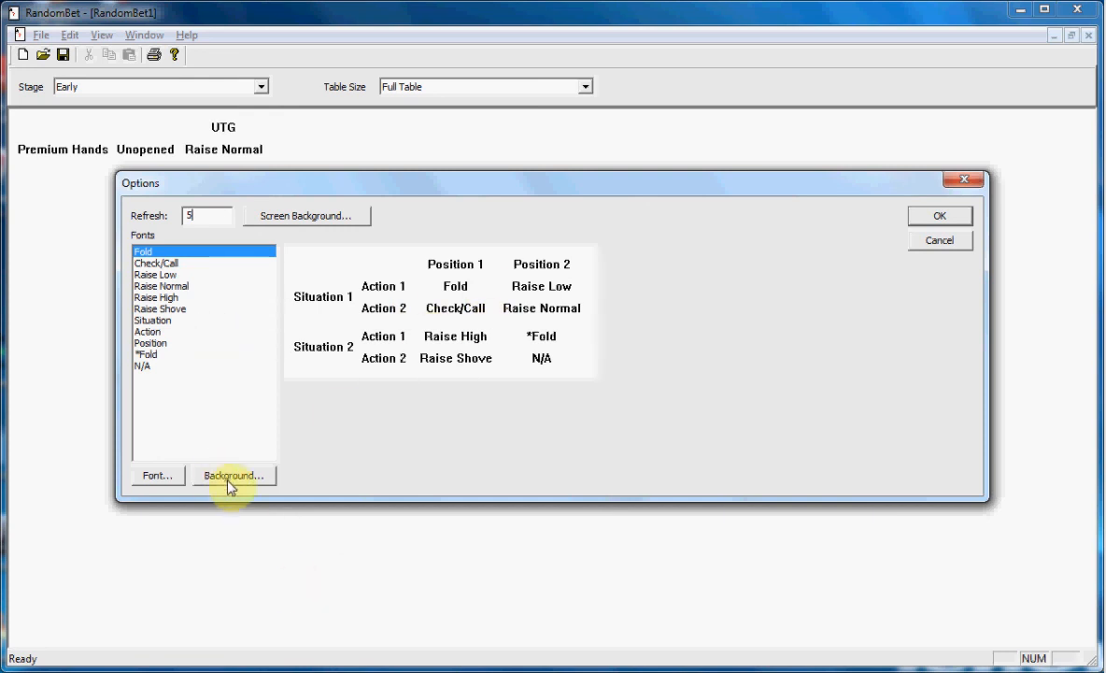
# Set the background colour of the Fold entry to the dark red basic colour.
pyautogui.click(144, 252)
pyautogui.click(220, 478)
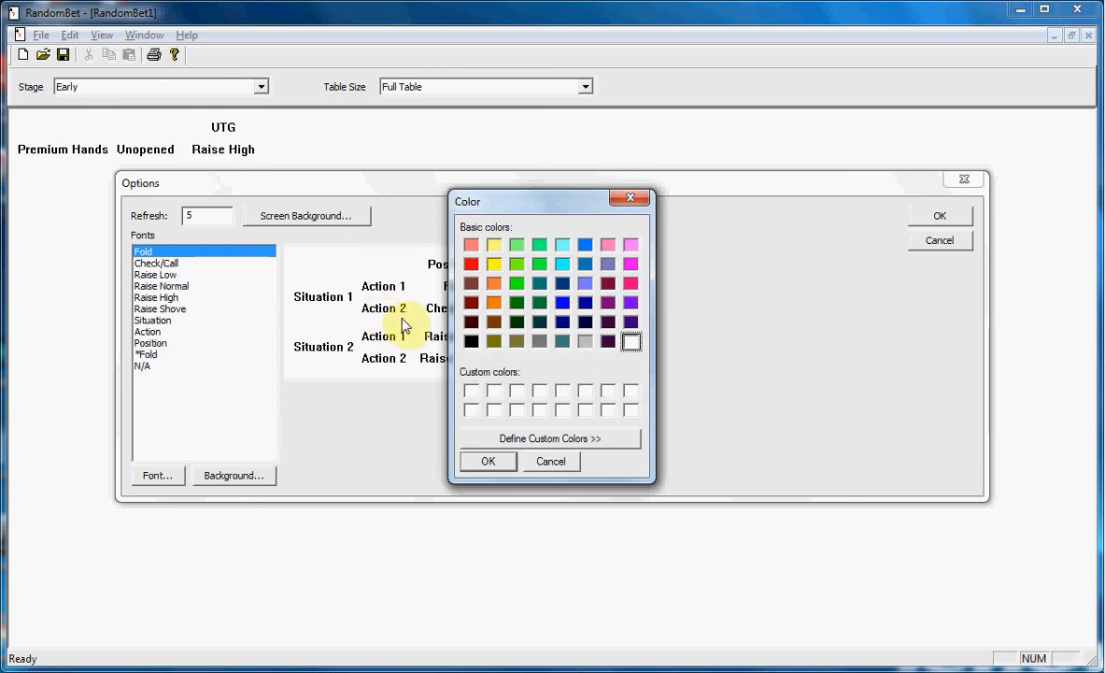
pyautogui.click(470, 305)
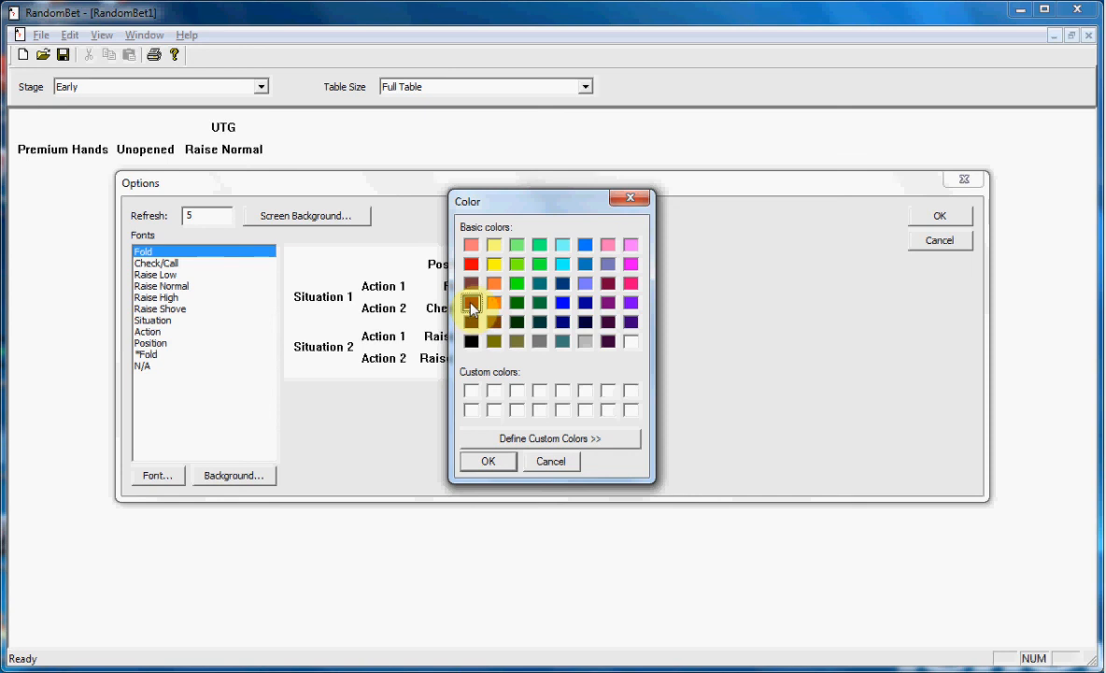
pyautogui.click(487, 467)
pyautogui.click(490, 462)
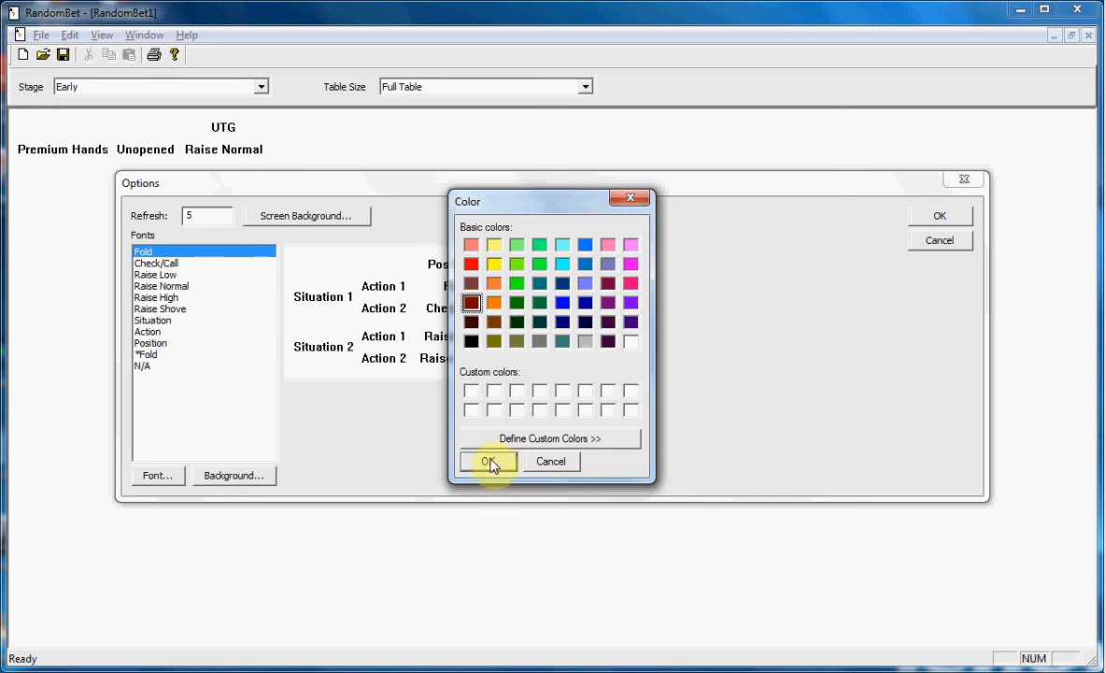
pyautogui.click(491, 462)
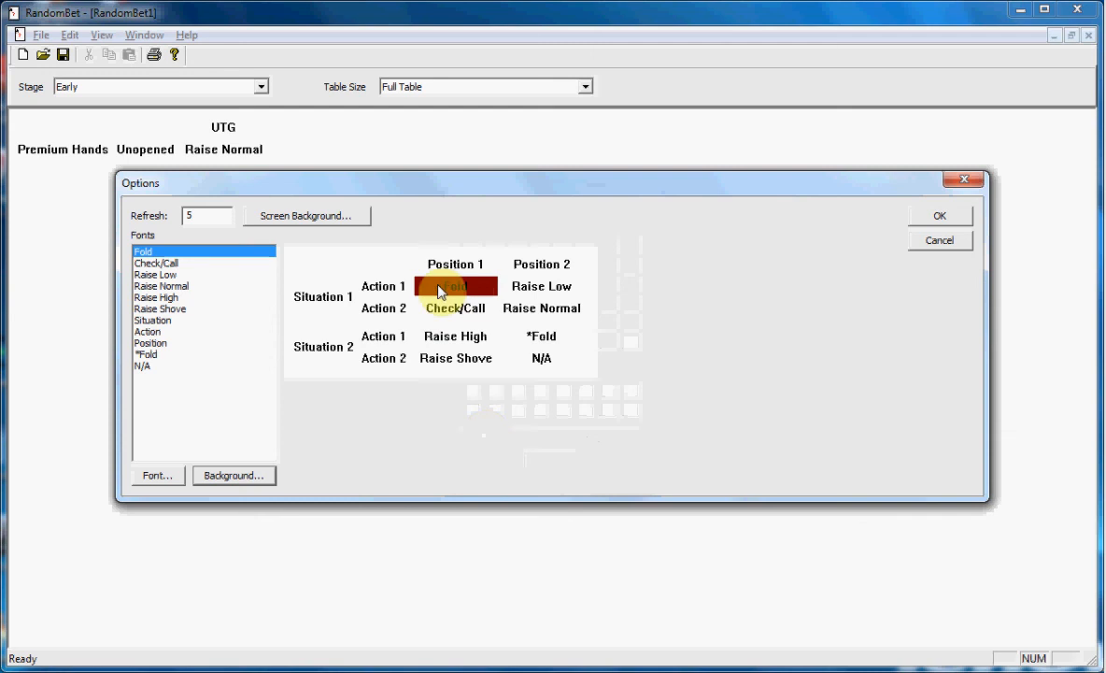
# Change the Fold entry's font to Tahoma, size 10, with yellow text.
pyautogui.click(158, 475)
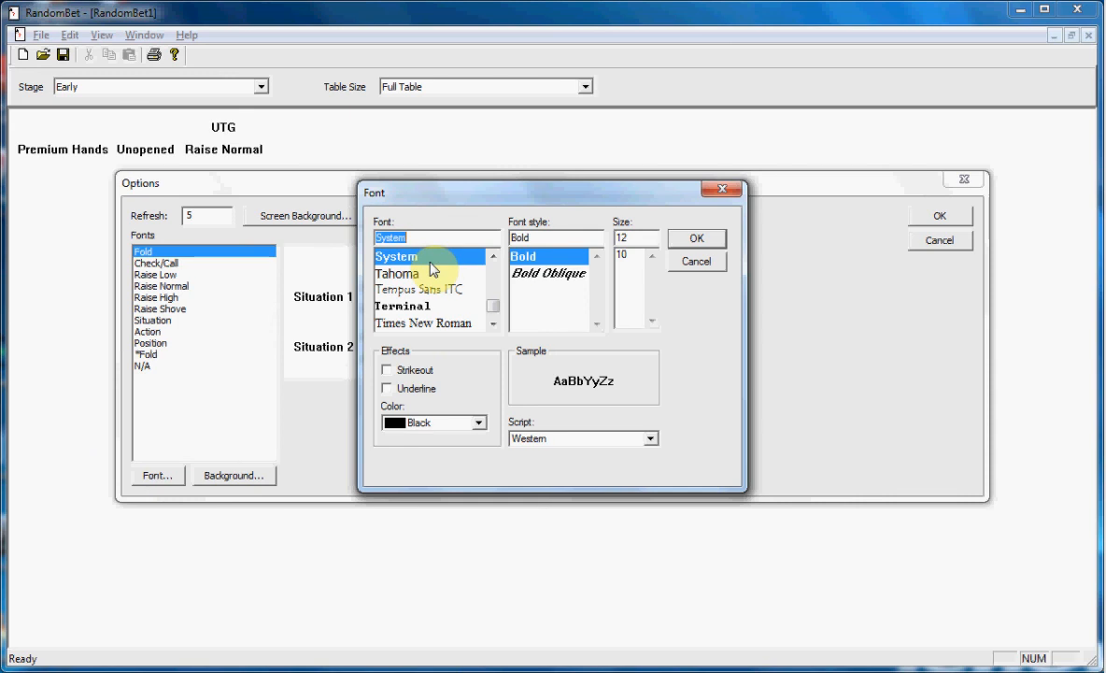
pyautogui.write('T')
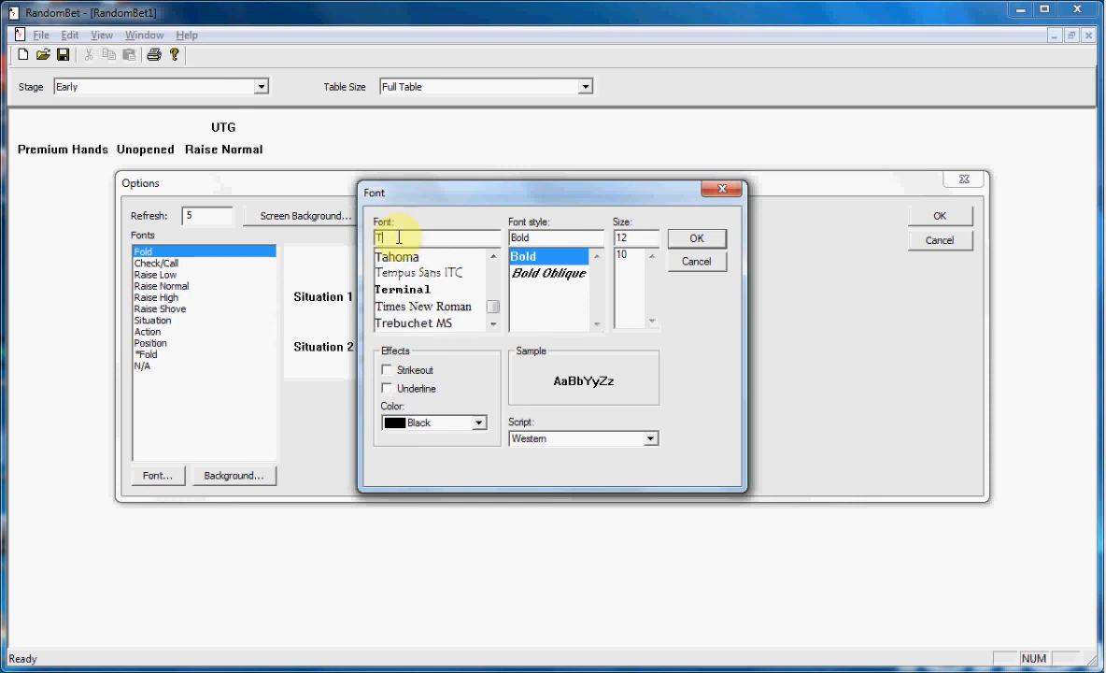
pyautogui.click(402, 254)
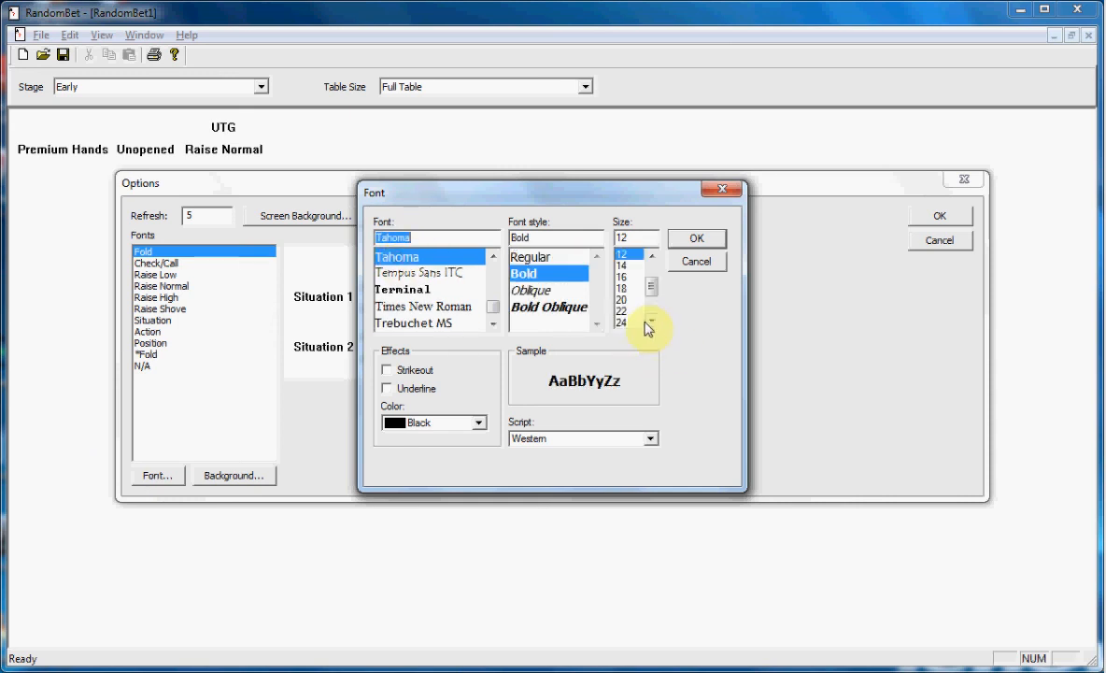
pyautogui.click(481, 427)
pyautogui.click(479, 539)
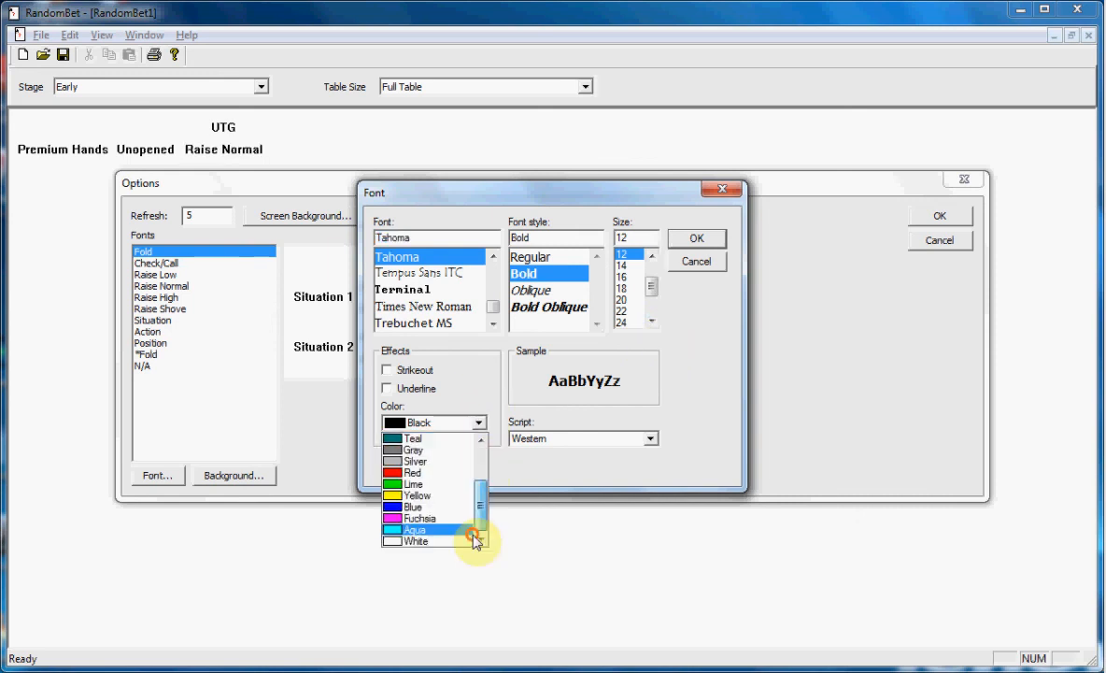
pyautogui.click(417, 495)
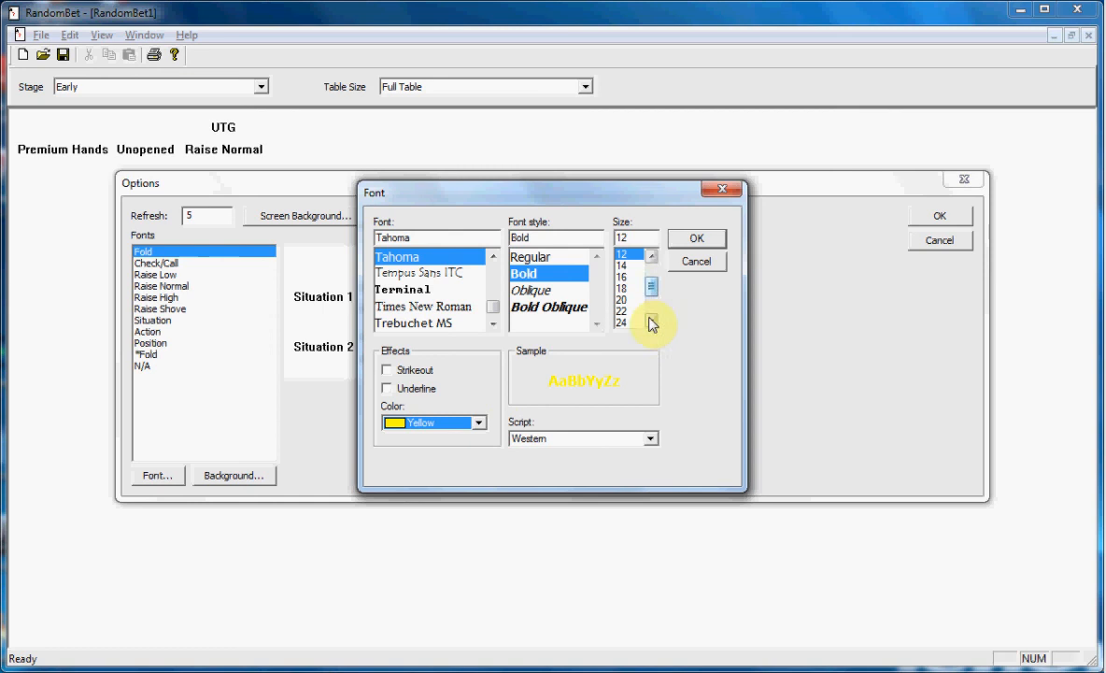
pyautogui.click(652, 256)
pyautogui.click(652, 256)
pyautogui.click(653, 256)
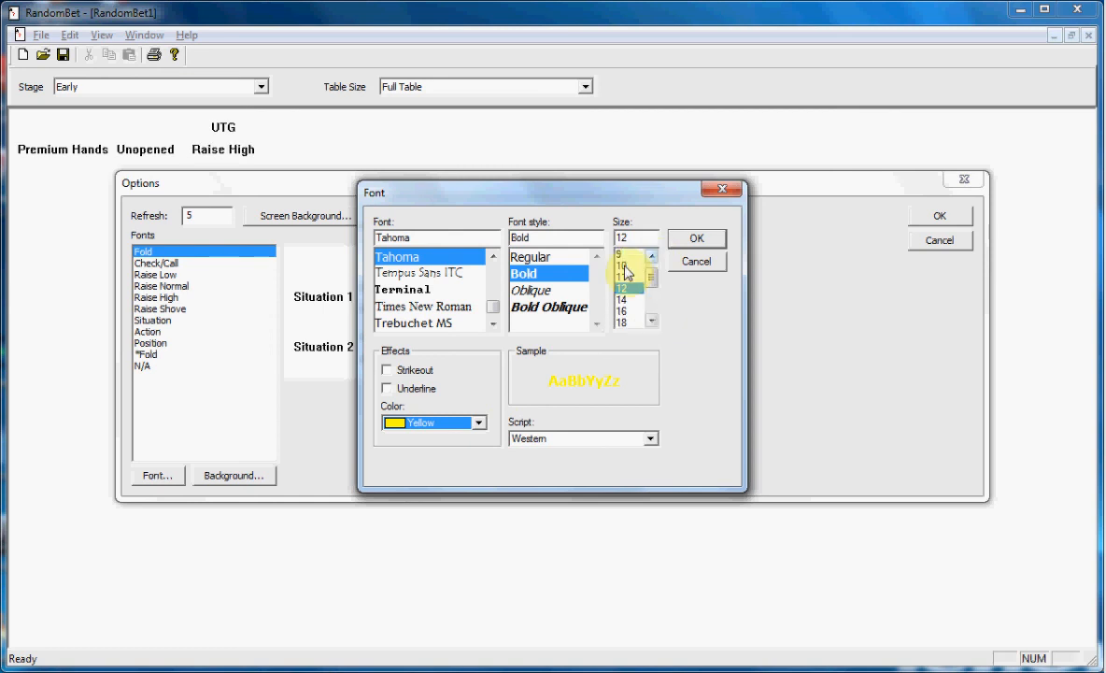
pyautogui.click(625, 265)
pyautogui.click(697, 239)
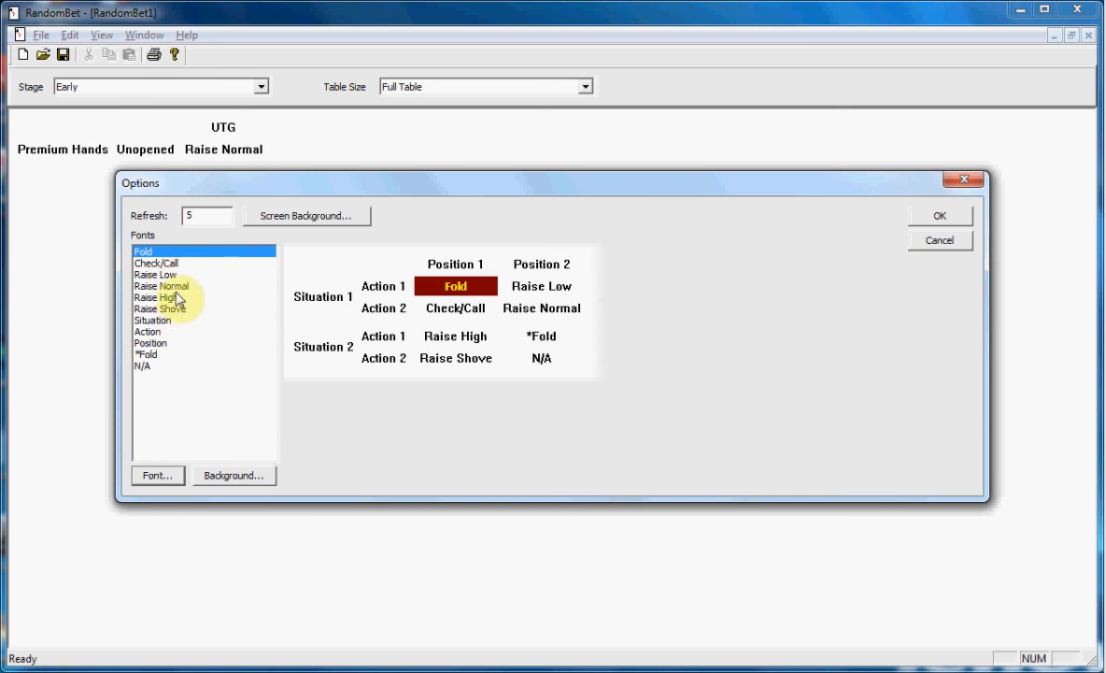
# Set the background colour of the Check/Call entry to the olive basic colour.
pyautogui.click(152, 264)
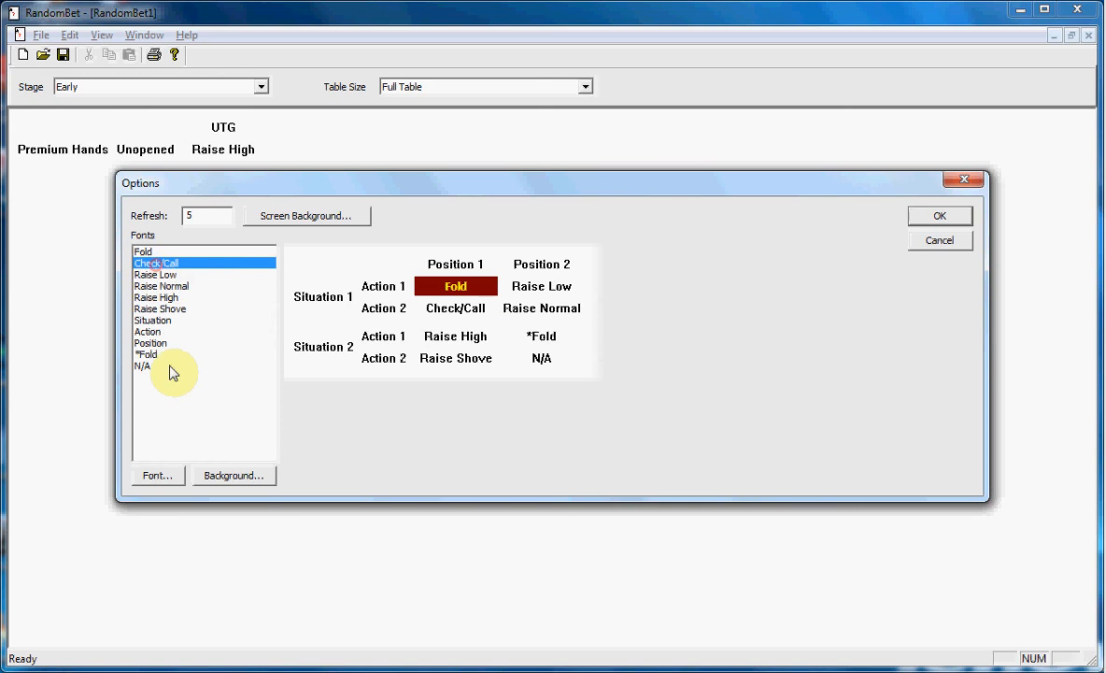
pyautogui.click(230, 479)
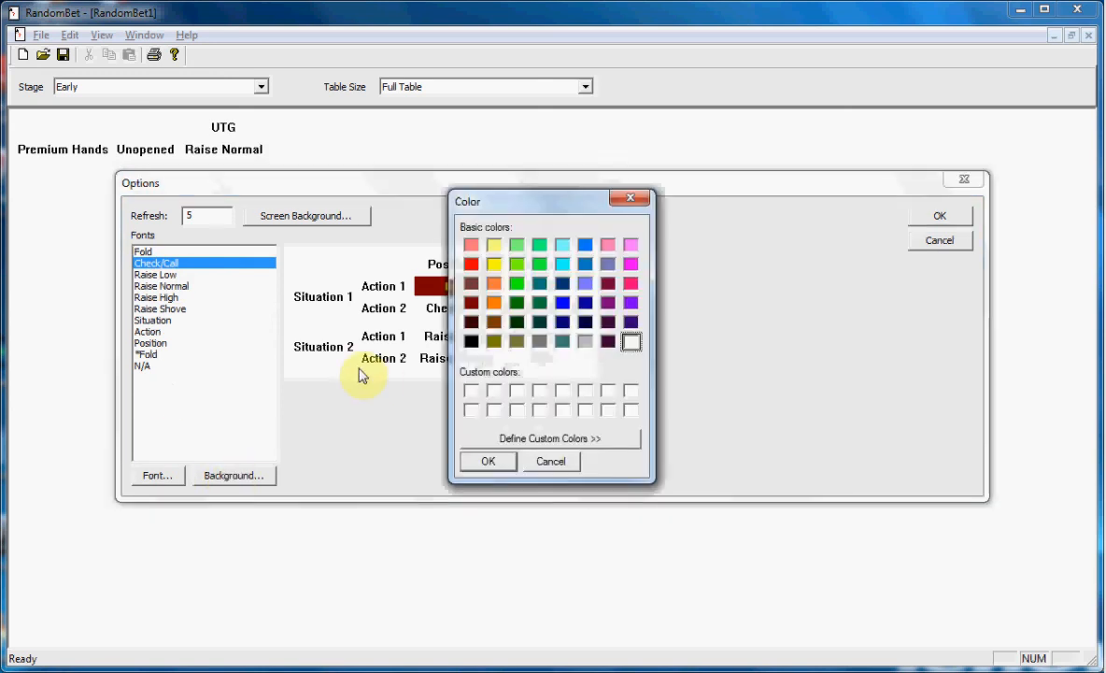
pyautogui.click(492, 342)
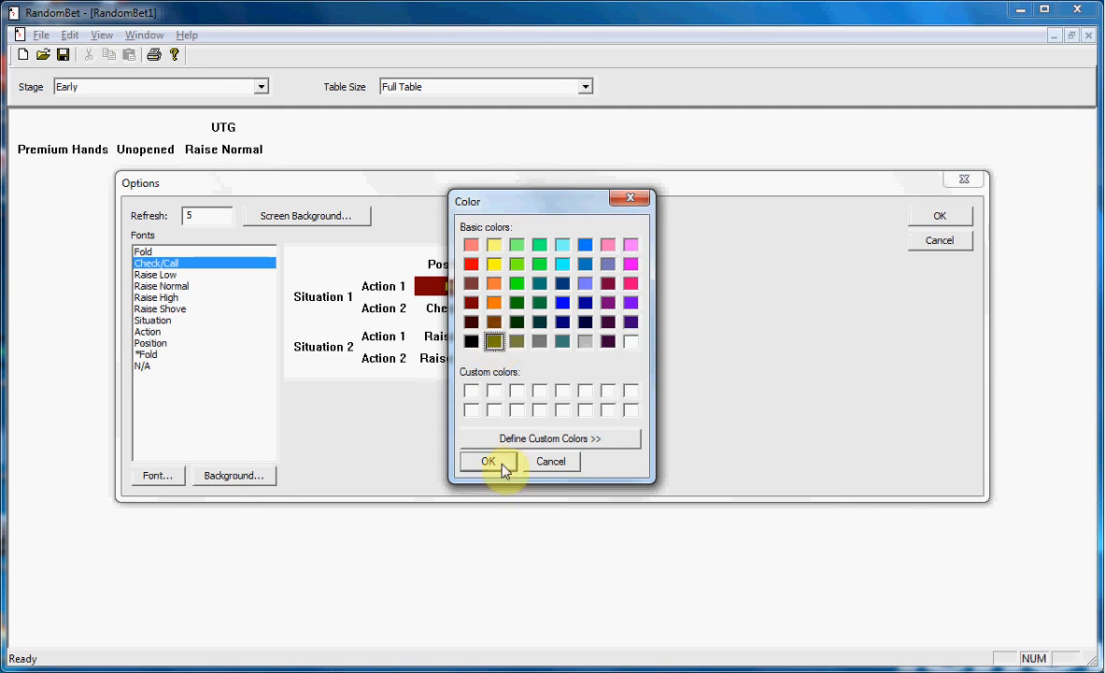
pyautogui.click(488, 460)
# Change the Check/Call entry's font to Tahoma, size 10, with yellow text.
pyautogui.click(147, 269)
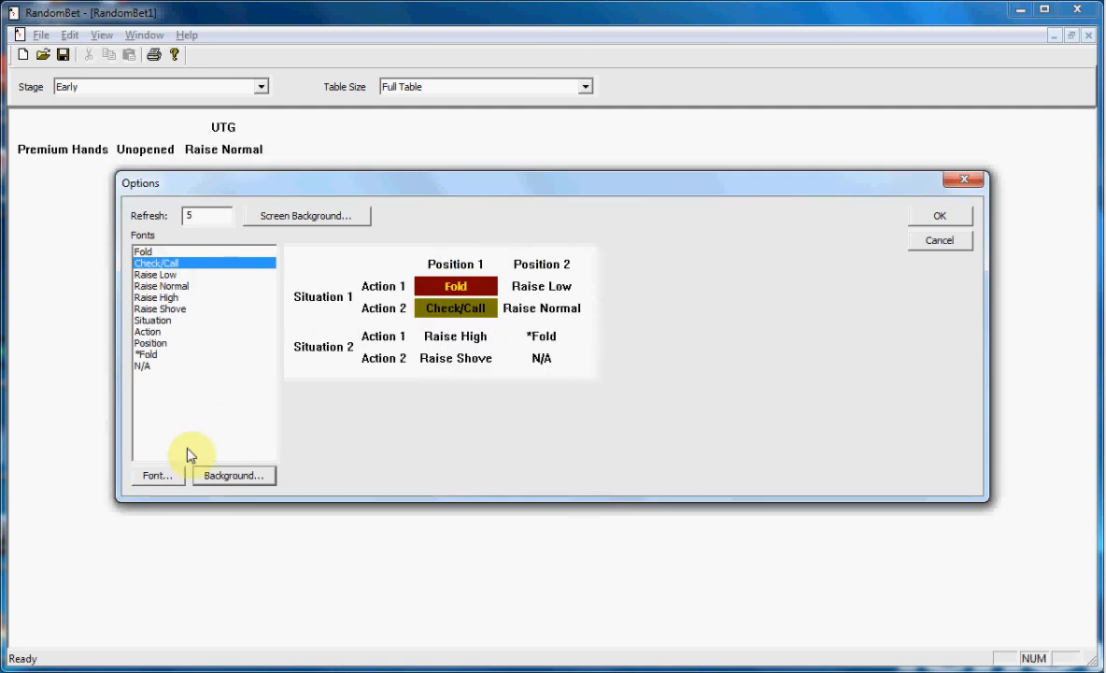
pyautogui.click(160, 474)
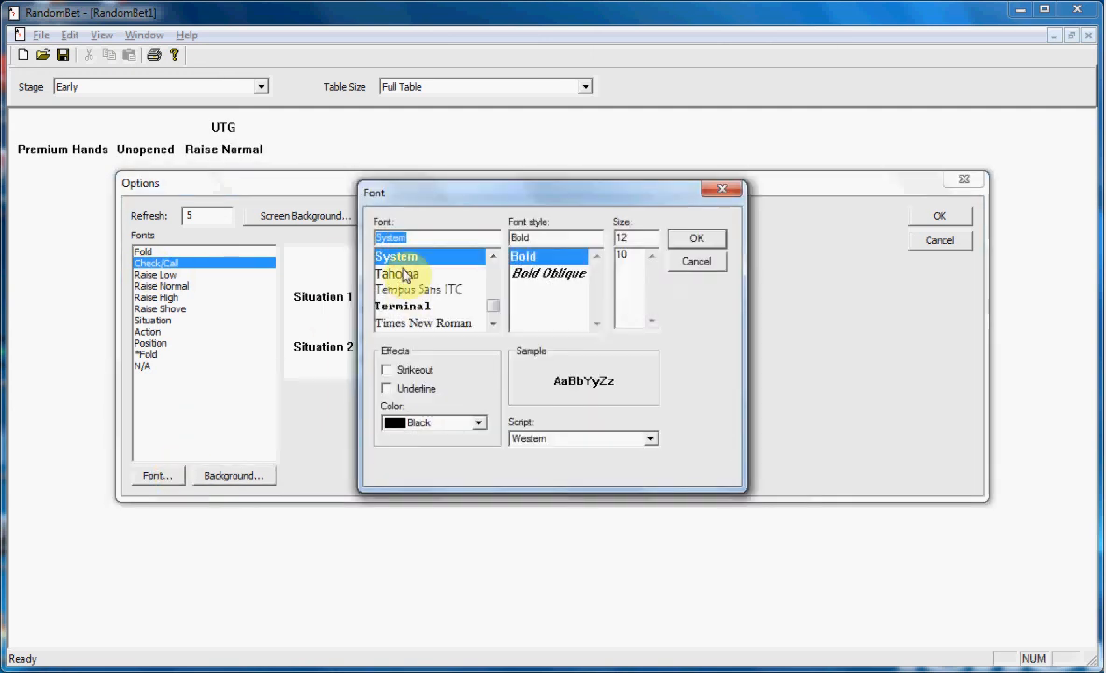
pyautogui.click(407, 273)
pyautogui.click(653, 258)
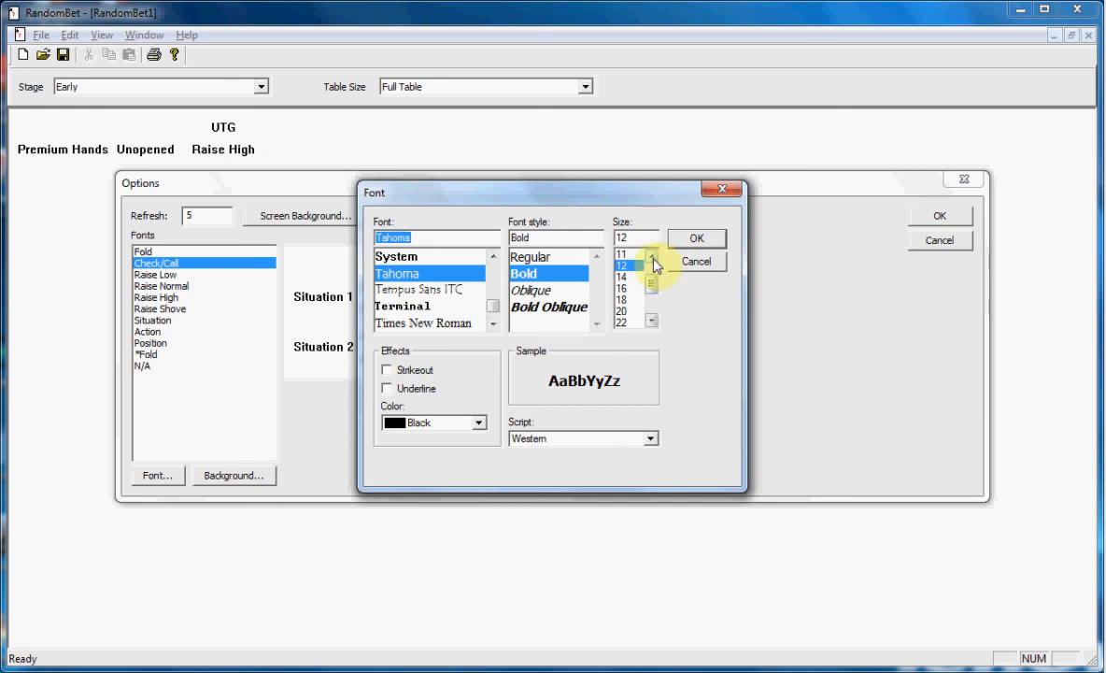
pyautogui.click(651, 254)
pyautogui.click(651, 254)
pyautogui.click(622, 254)
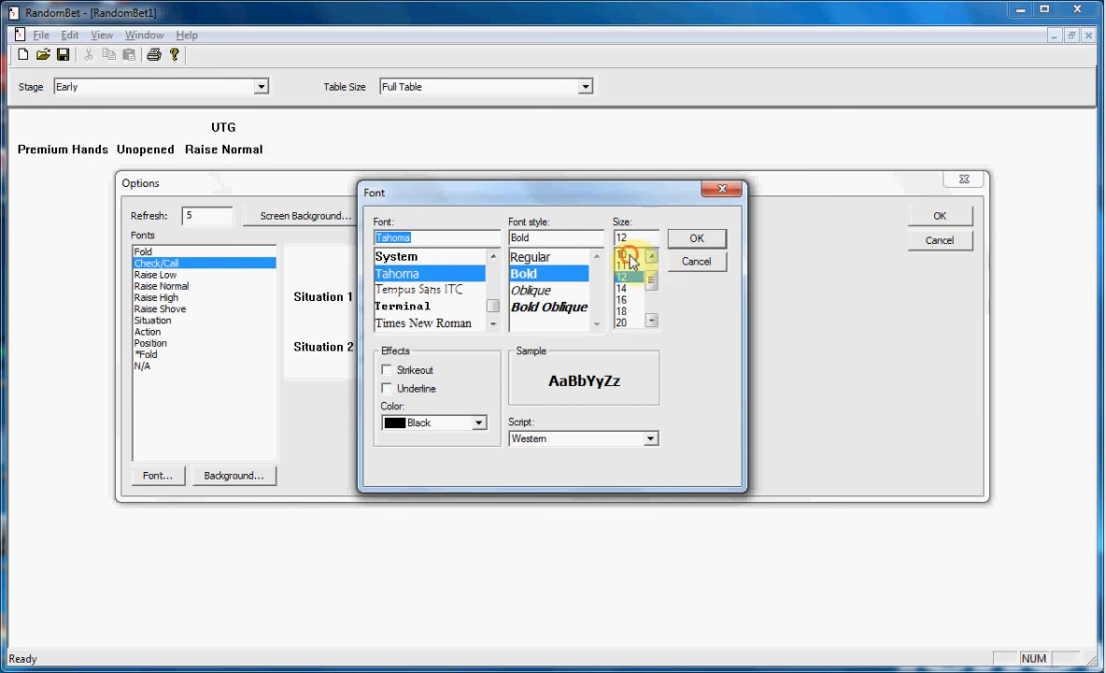
pyautogui.click(479, 422)
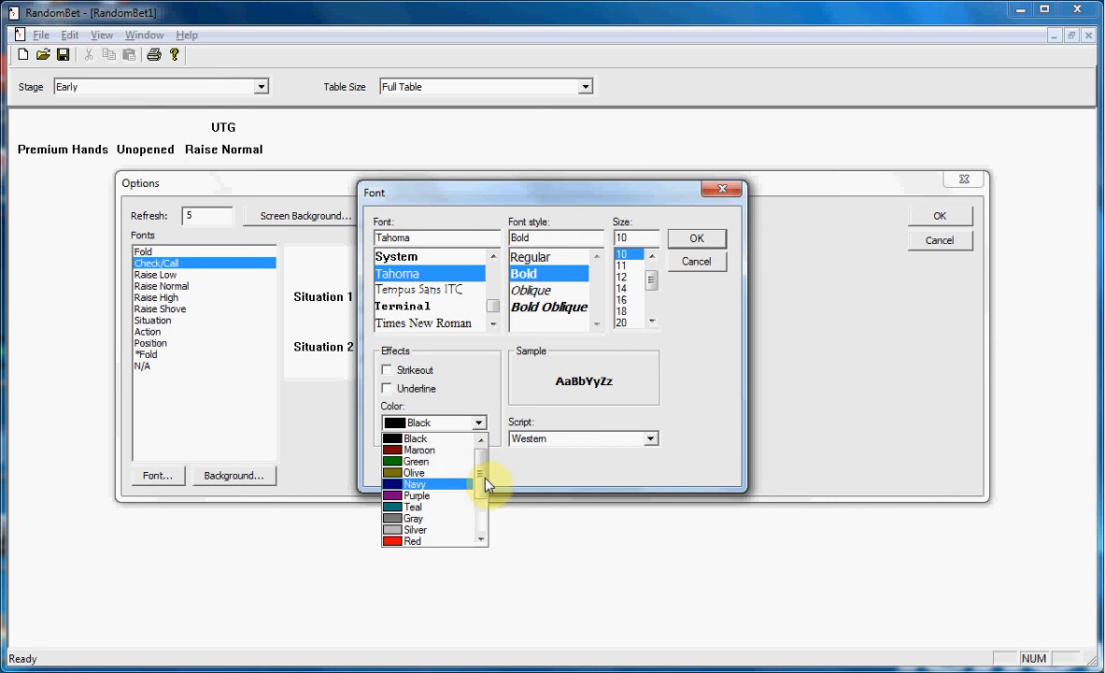
pyautogui.moveTo(484, 479); pyautogui.dragTo(482, 534)
pyautogui.click(417, 495)
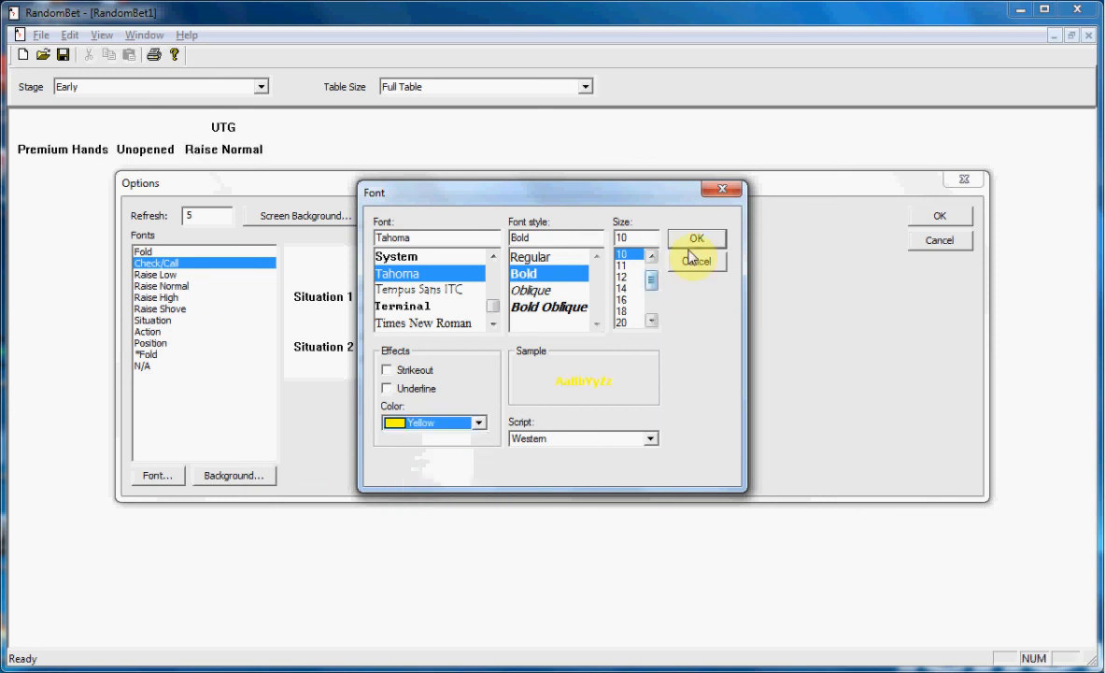
pyautogui.click(693, 239)
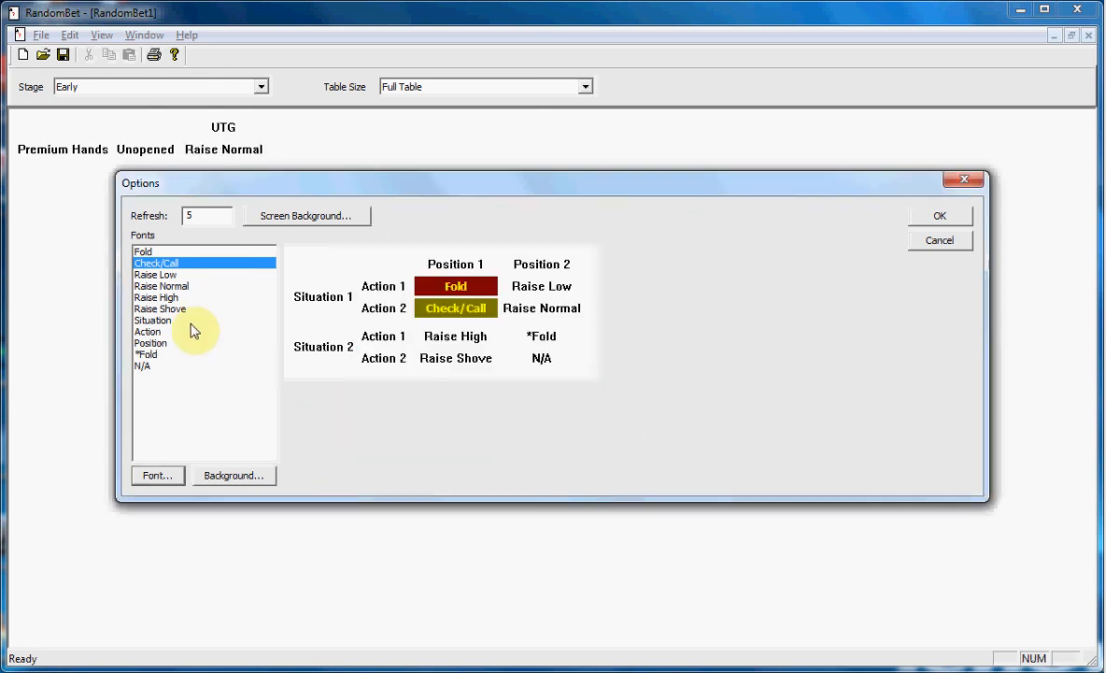
# Give the Raise Low entry a very dark green background by lowering the pure green's luminance to about 22.
pyautogui.click(155, 274)
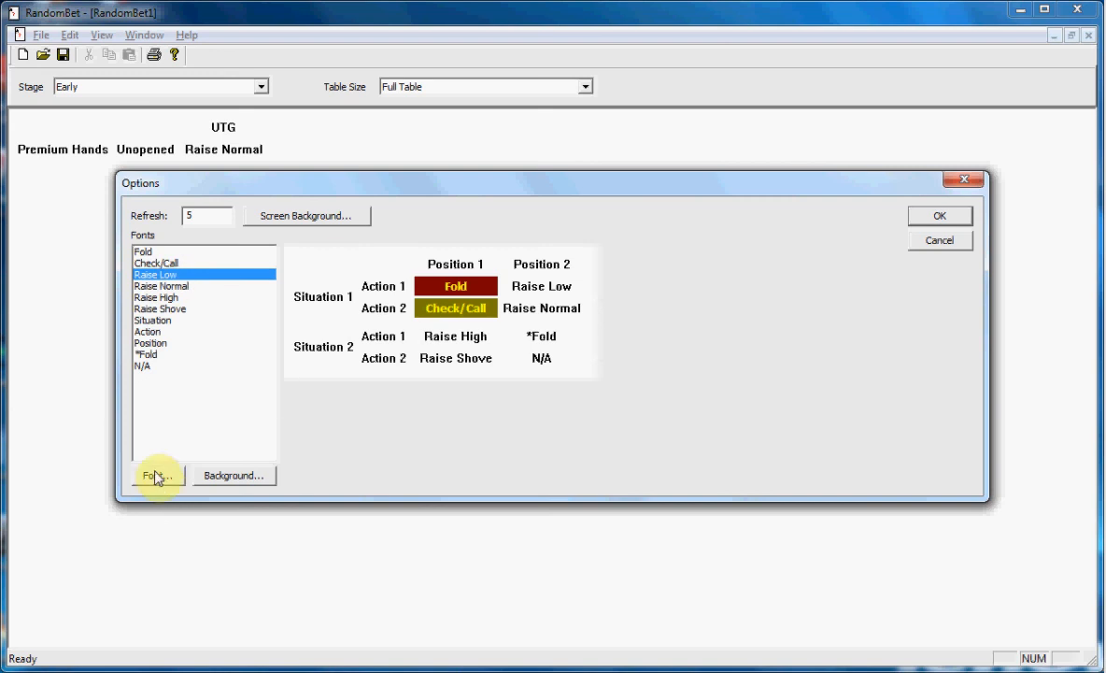
pyautogui.click(217, 479)
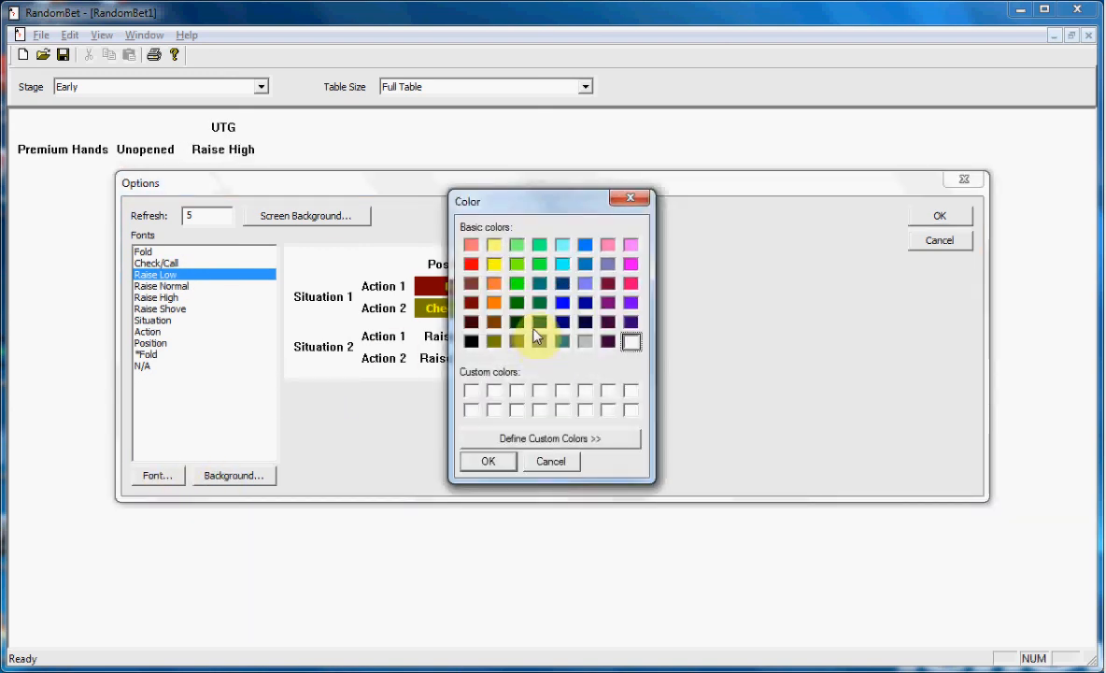
pyautogui.click(517, 283)
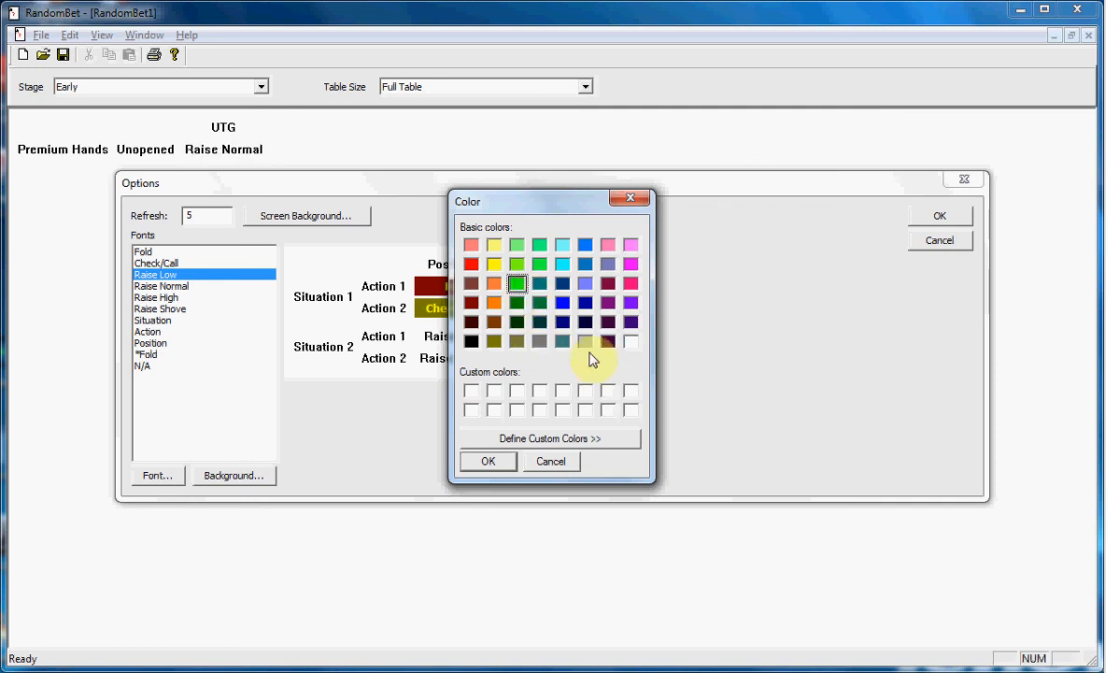
pyautogui.click(580, 438)
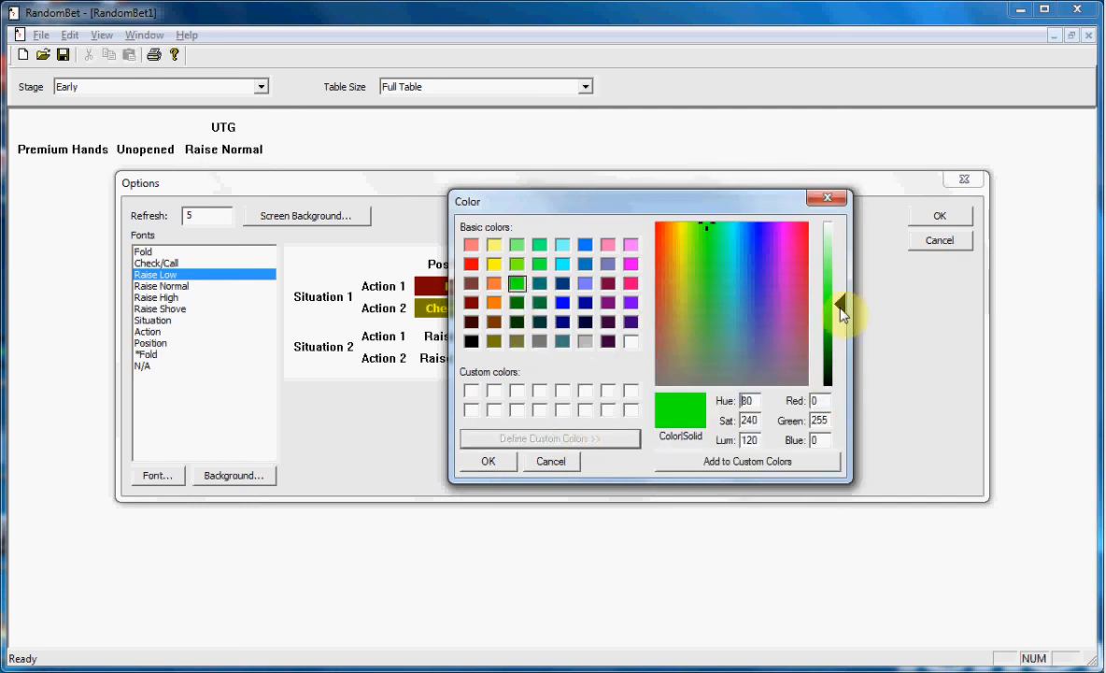
pyautogui.moveTo(844, 304); pyautogui.dragTo(837, 378)
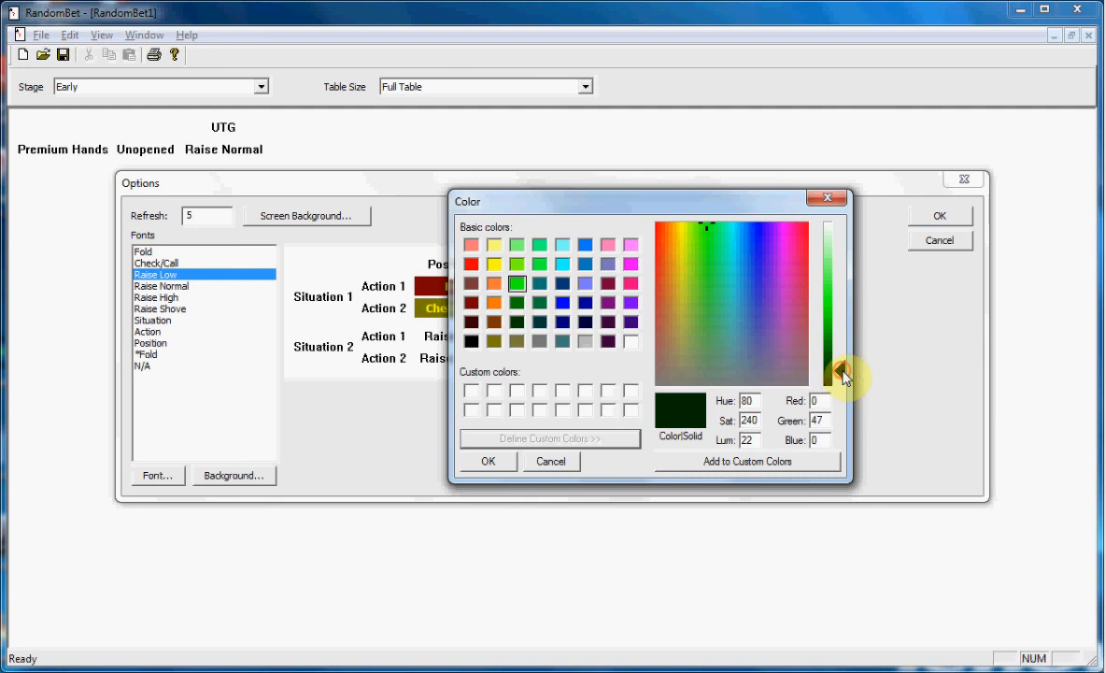
pyautogui.click(837, 369)
pyautogui.click(502, 467)
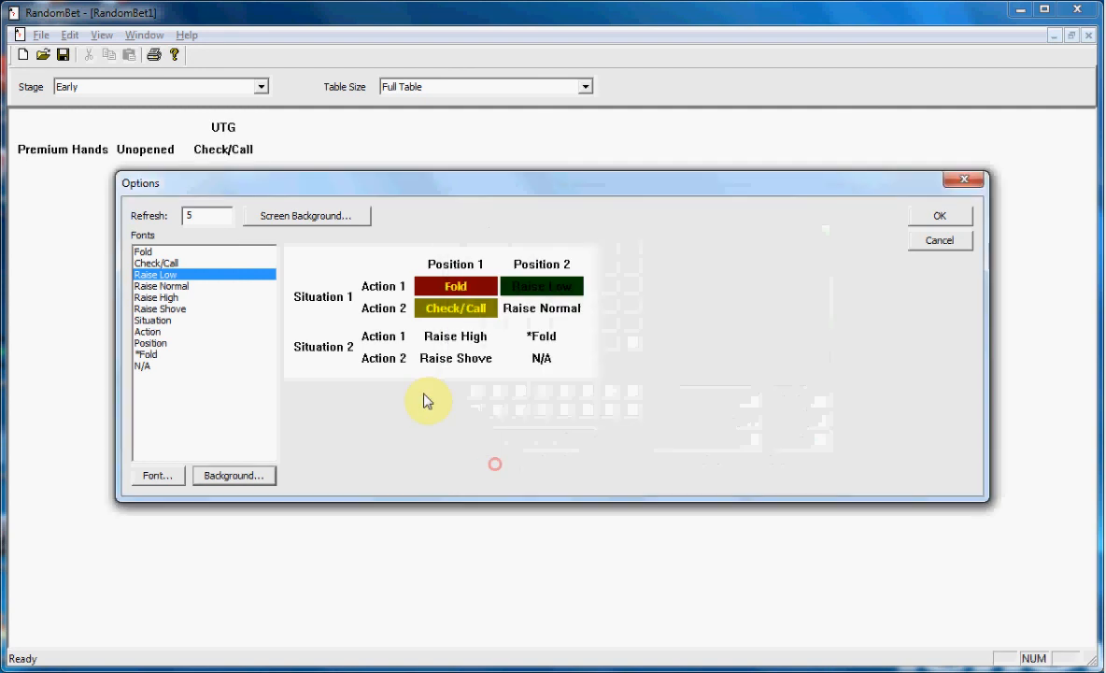
# Change the Raise Low entry's font to Tahoma, size 10, with yellow text.
pyautogui.click(156, 477)
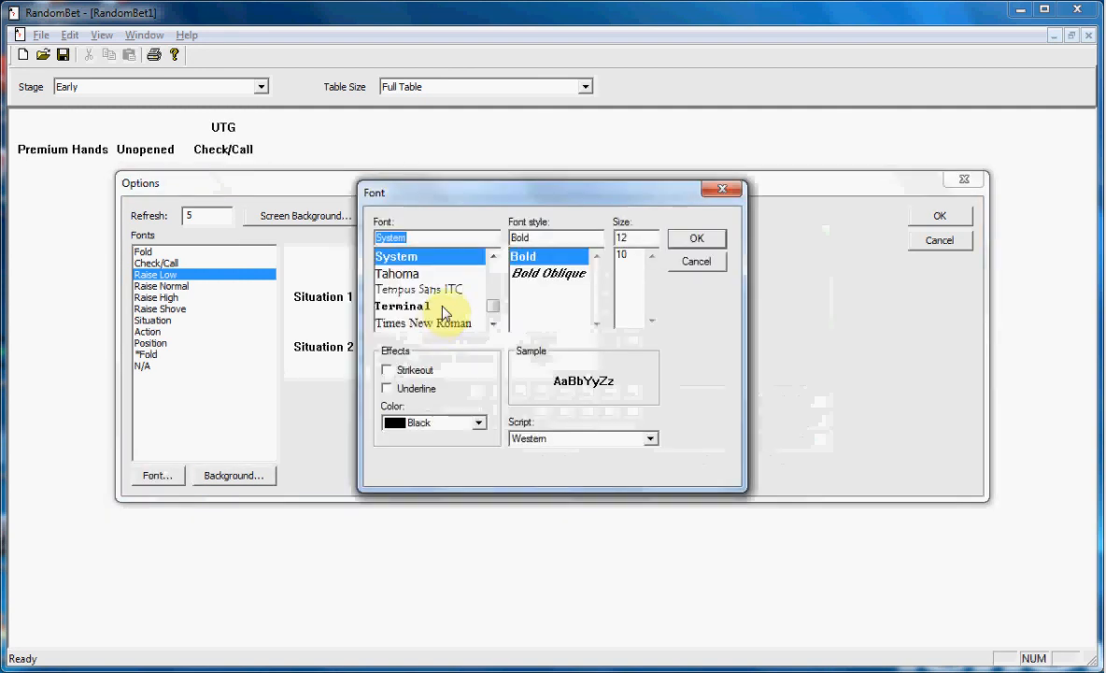
pyautogui.click(397, 273)
pyautogui.click(653, 256)
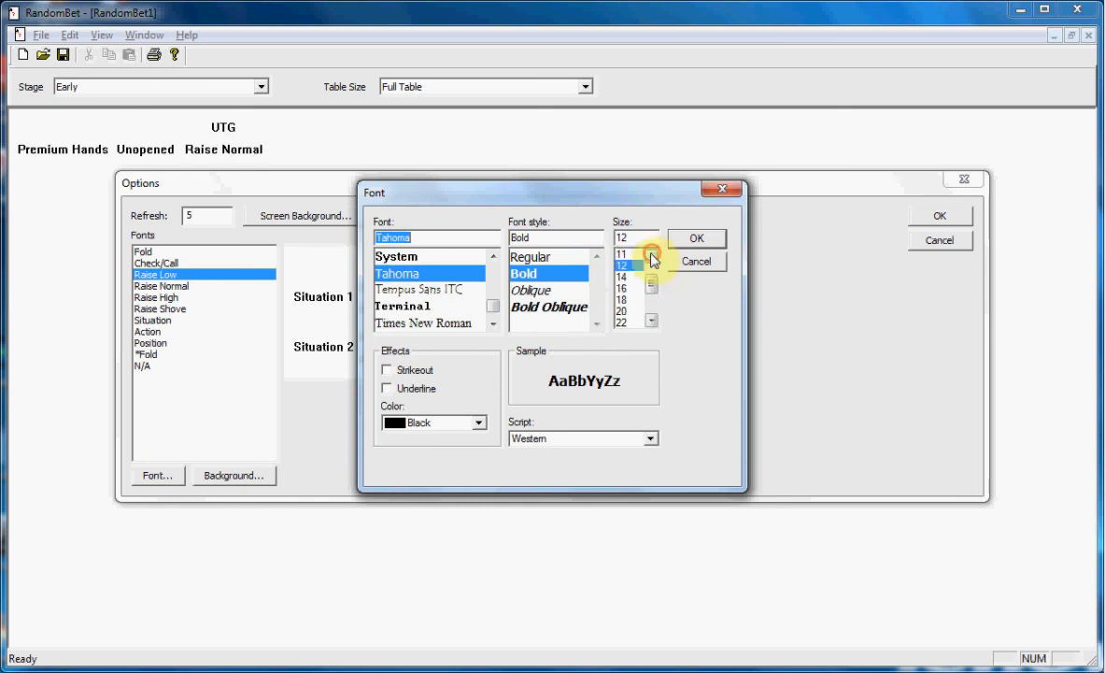
pyautogui.click(652, 257)
pyautogui.click(625, 257)
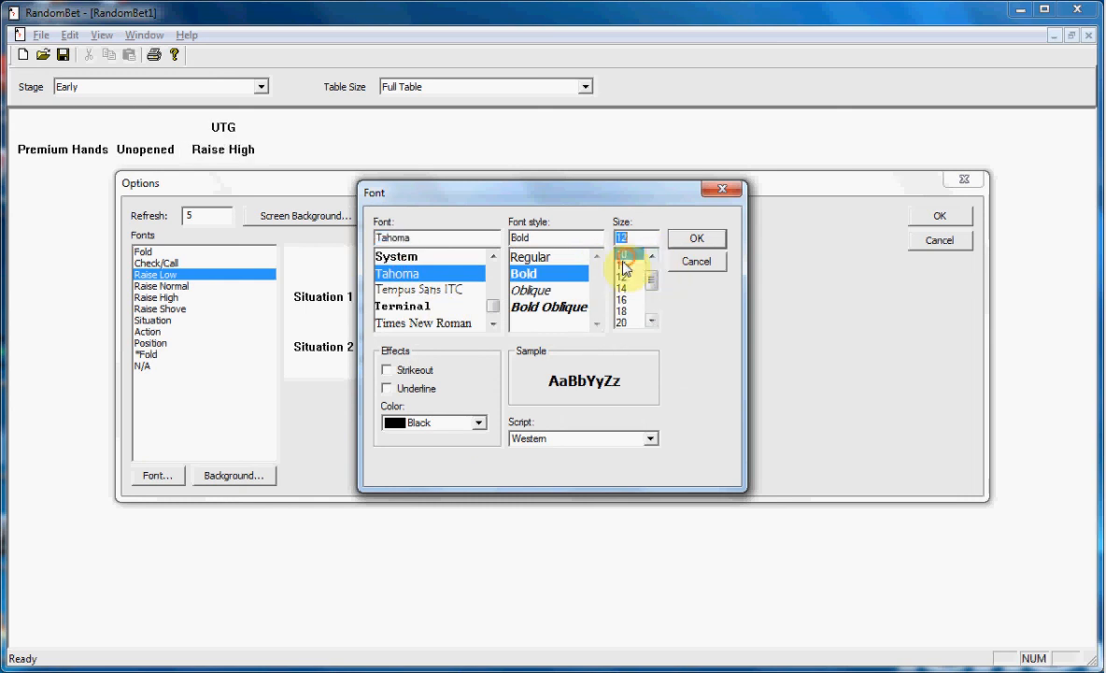
pyautogui.click(416, 422)
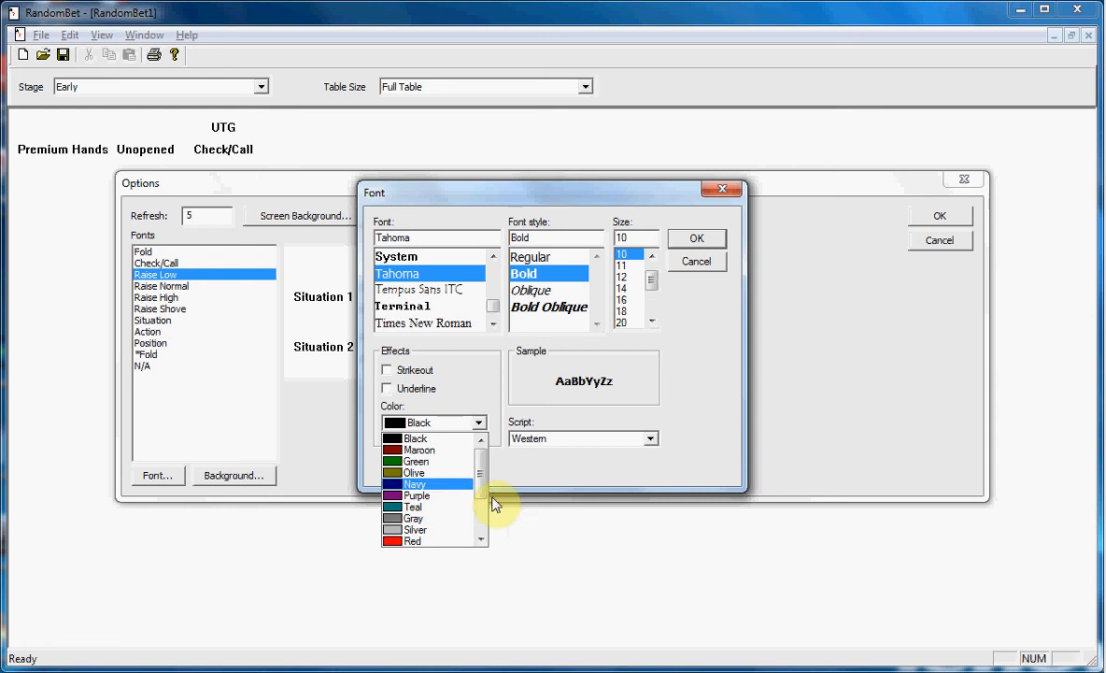
pyautogui.scroll(-2, 472, 523)
pyautogui.click(402, 497)
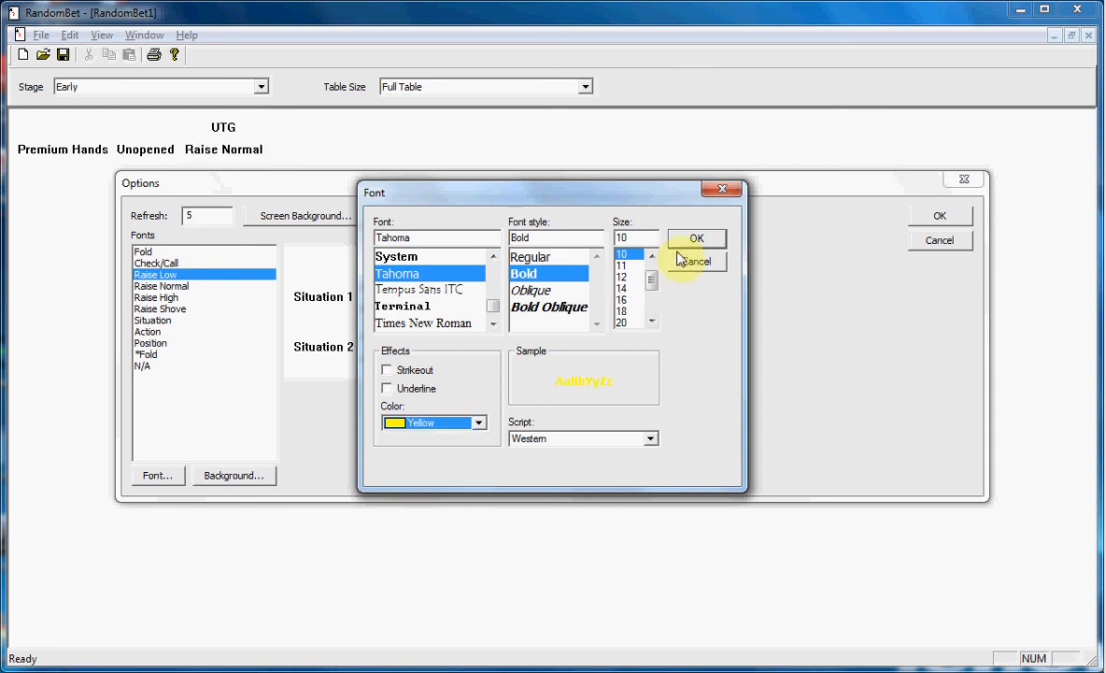
pyautogui.click(691, 240)
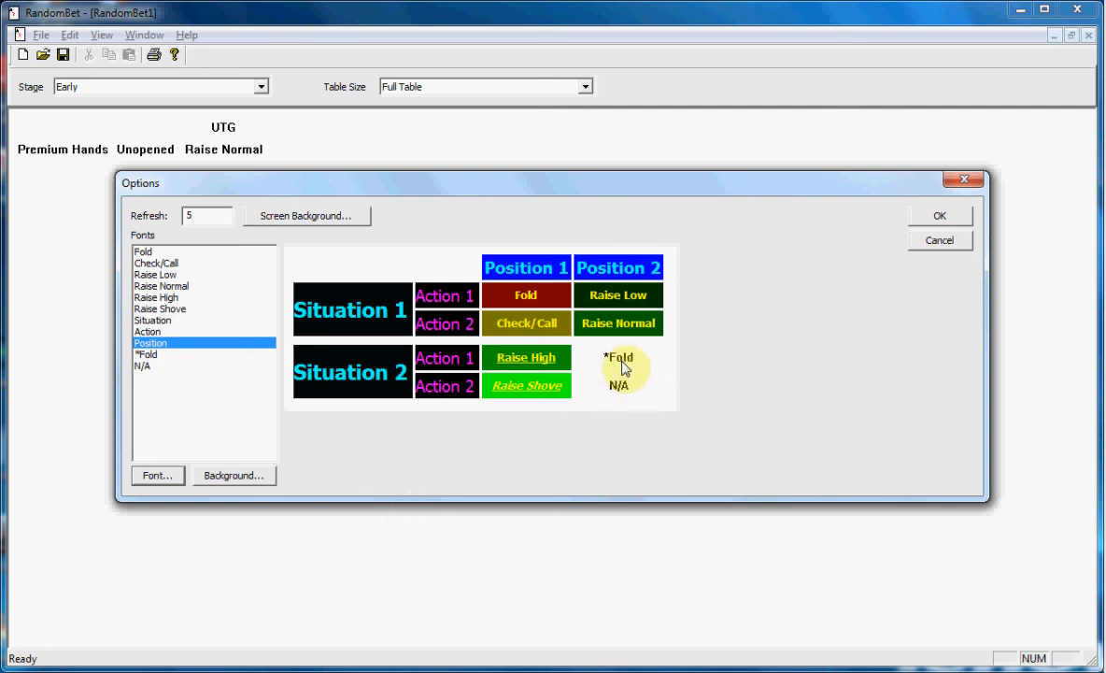
# Change the *Fold entry's font to Tahoma Regular, size 10, underlined, with gray text.
pyautogui.click(147, 354)
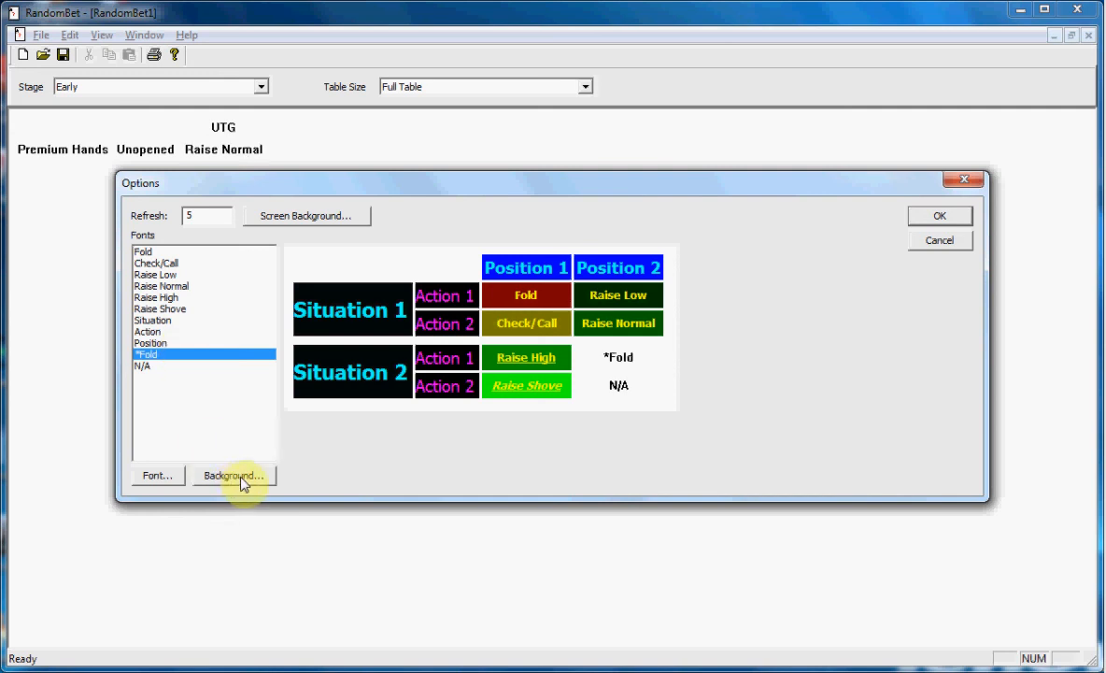
pyautogui.click(157, 476)
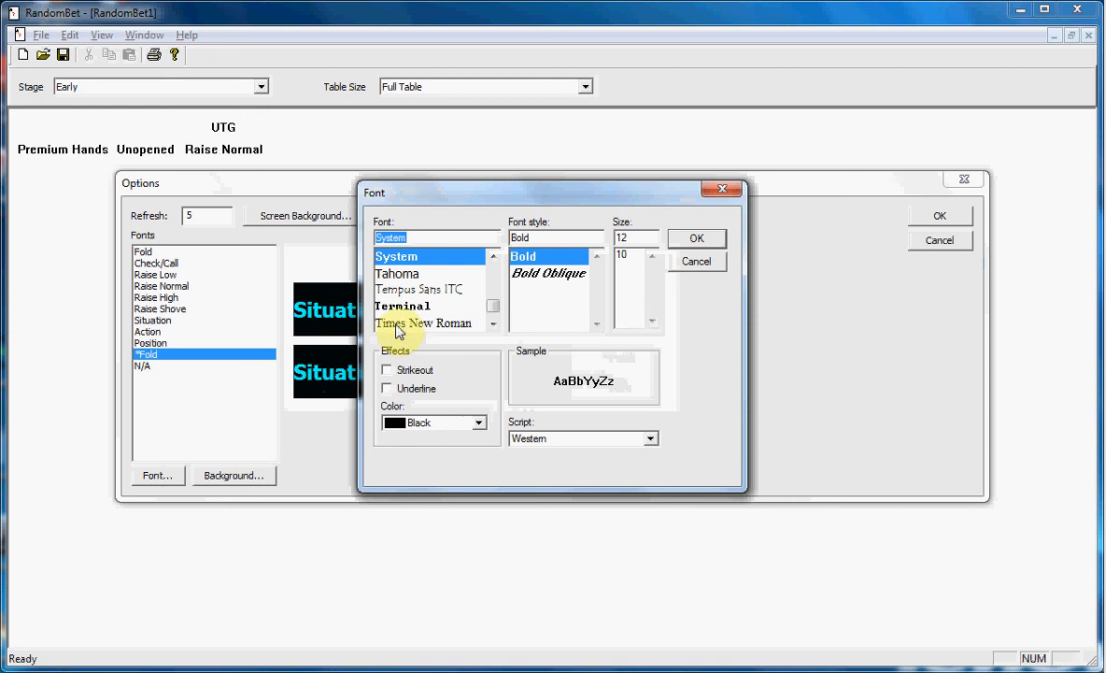
pyautogui.click(419, 273)
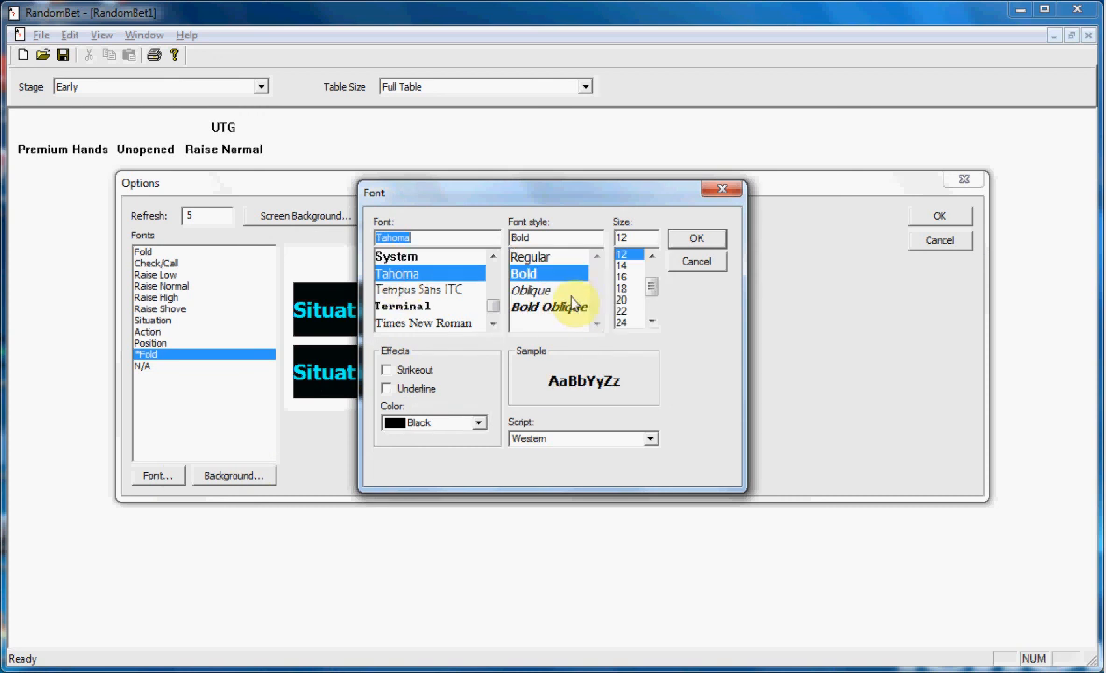
pyautogui.click(416, 389)
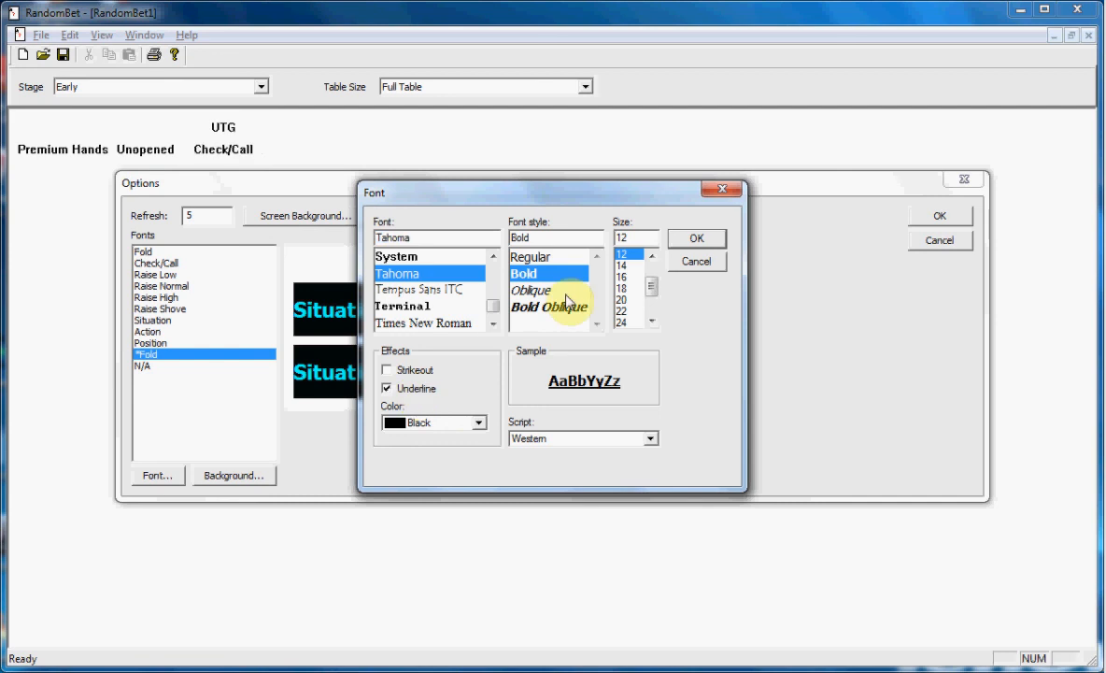
pyautogui.click(559, 258)
pyautogui.click(653, 255)
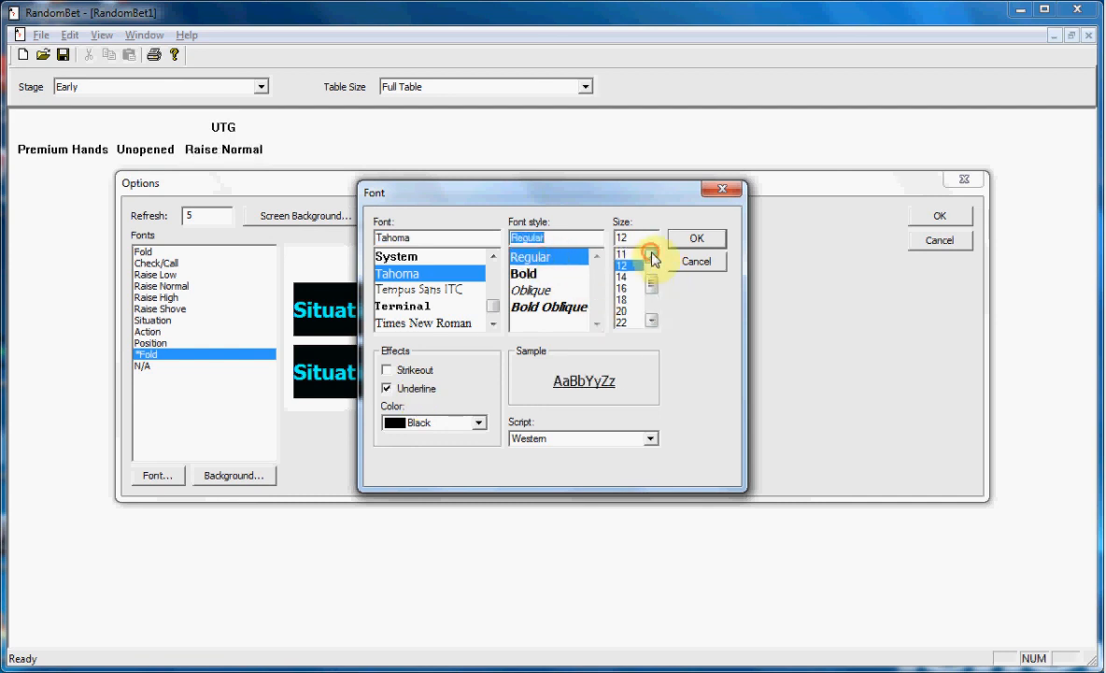
pyautogui.click(653, 255)
pyautogui.click(636, 254)
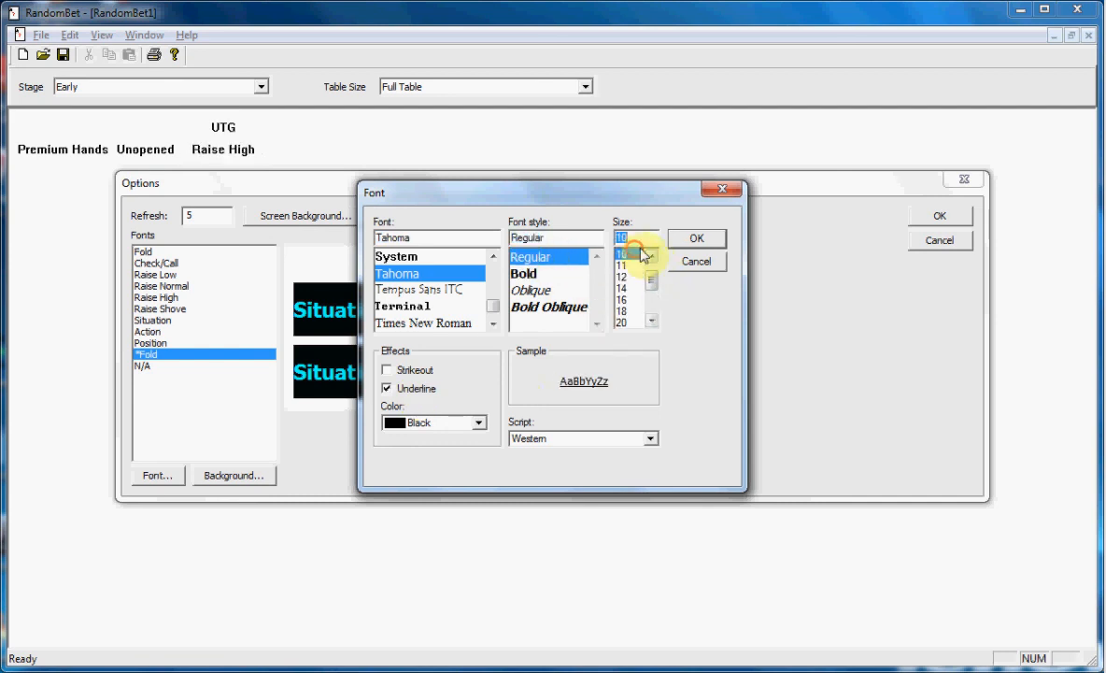
pyautogui.click(478, 423)
pyautogui.moveTo(479, 476); pyautogui.dragTo(477, 514)
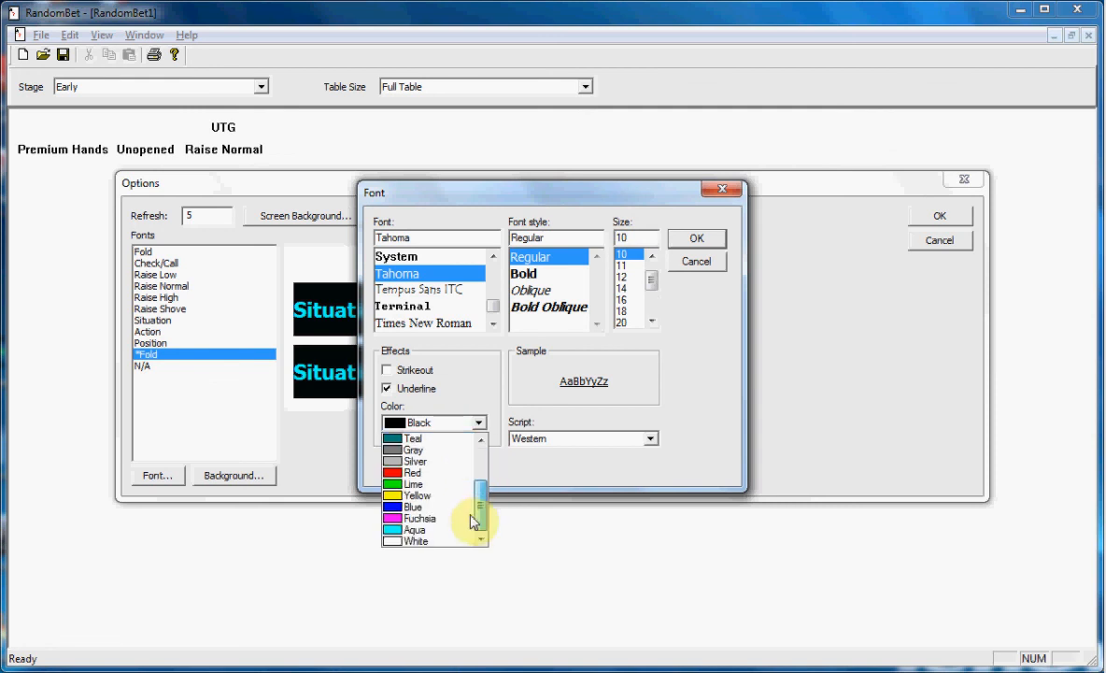
pyautogui.click(400, 452)
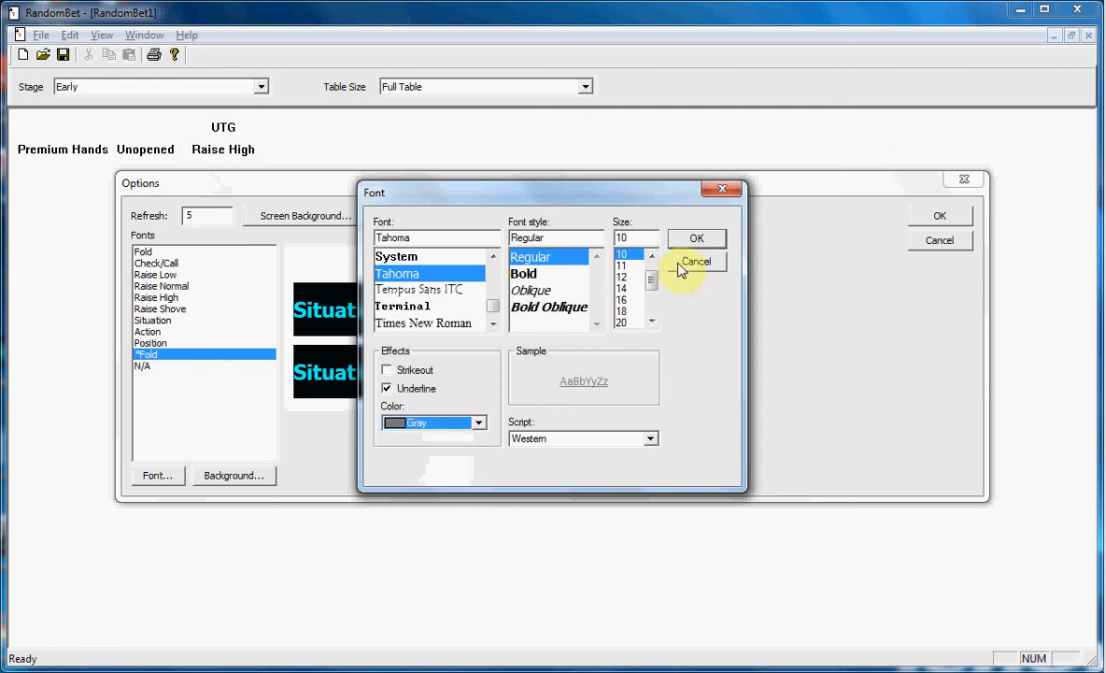
pyautogui.click(697, 237)
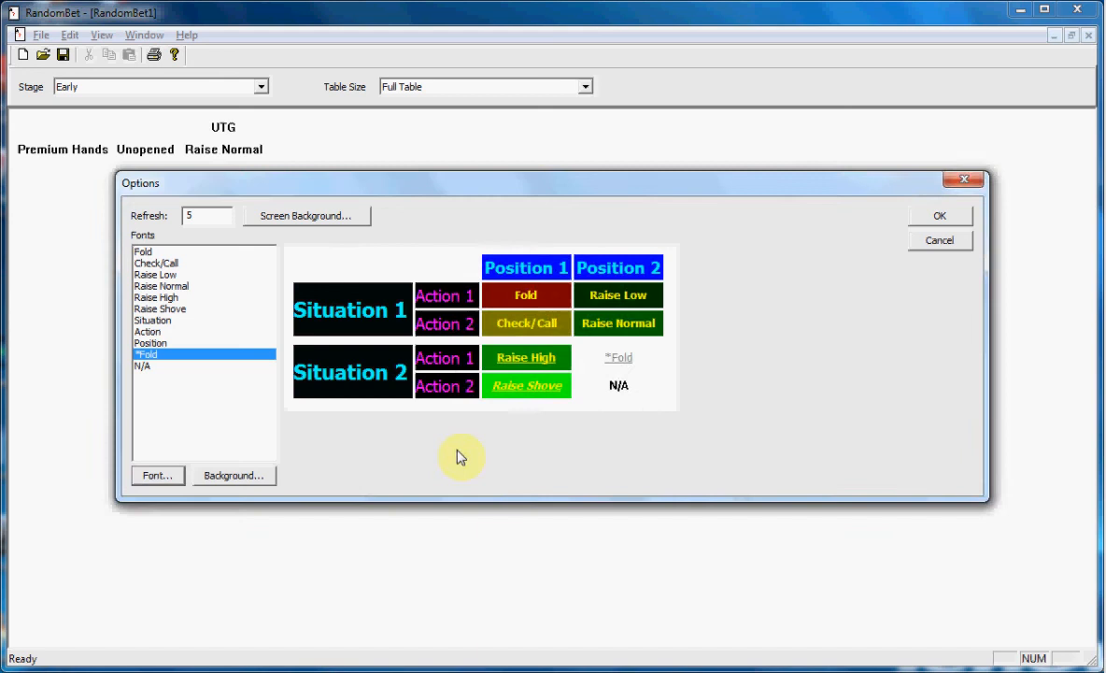
# Set the background colour of the *Fold entry to black.
pyautogui.click(233, 475)
pyautogui.click(471, 342)
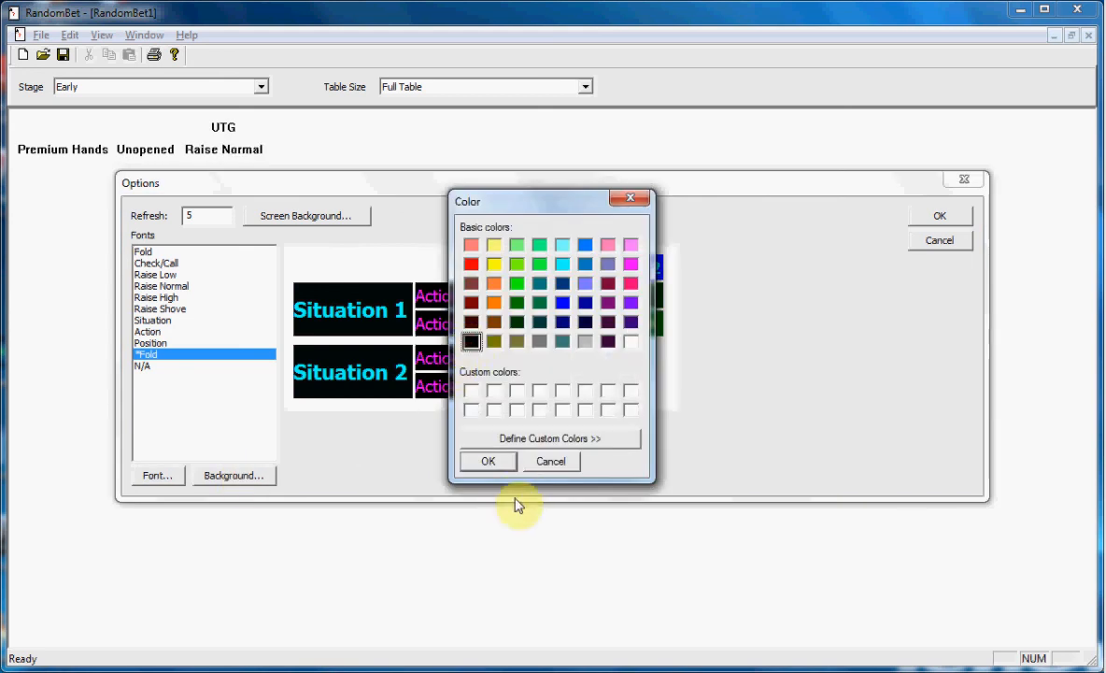
pyautogui.click(490, 462)
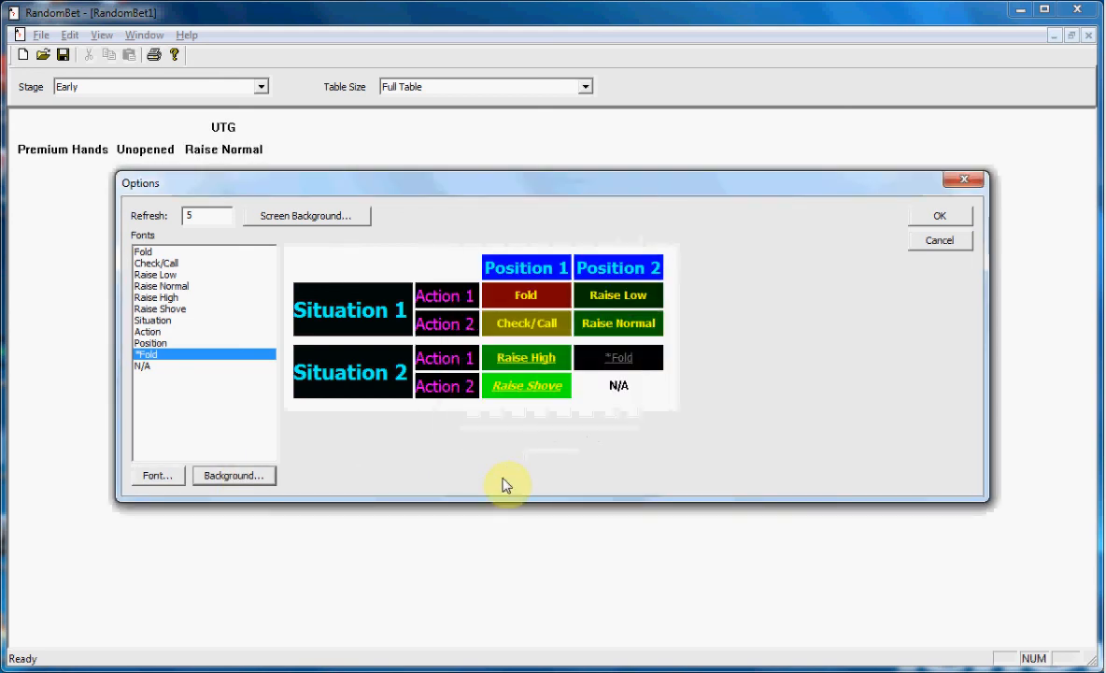
# Set the overall screen background colour to black.
pyautogui.click(327, 217)
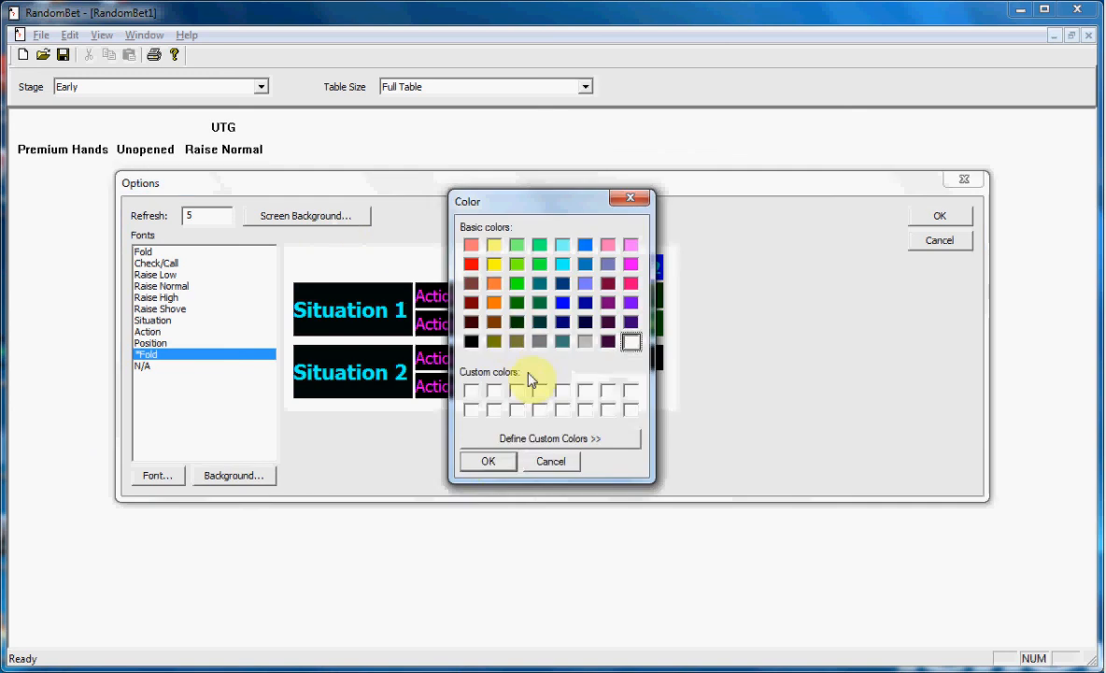
pyautogui.click(471, 342)
pyautogui.click(491, 461)
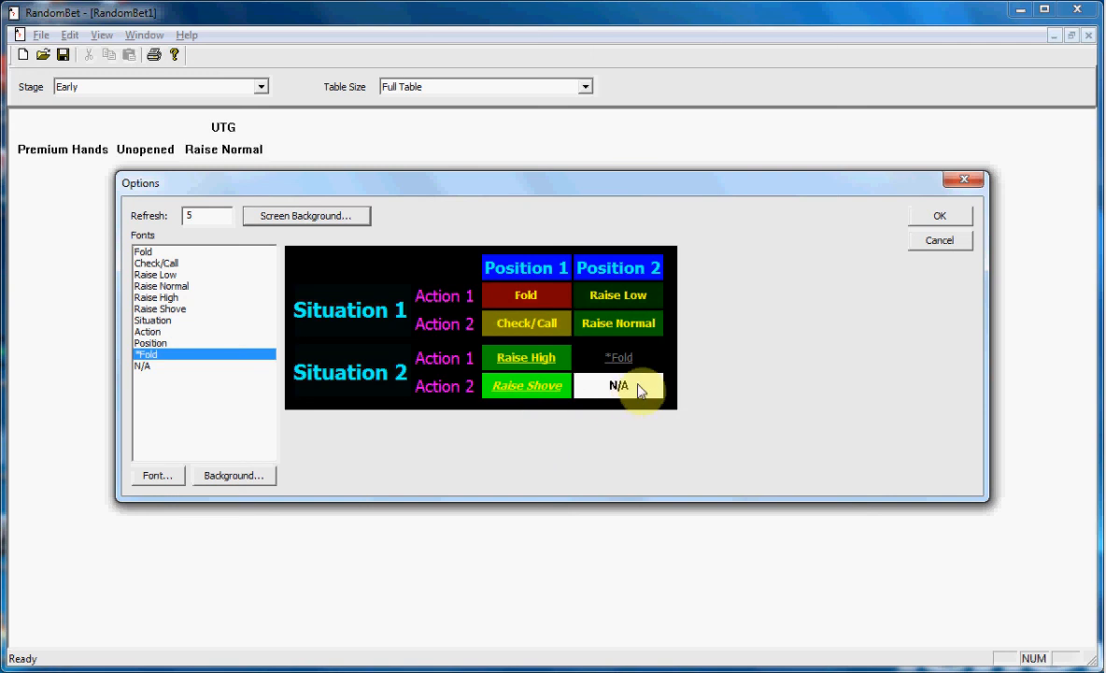
# Change the N/A entry's font to Tahoma, size 10, keeping the bold style and black text.
pyautogui.click(142, 368)
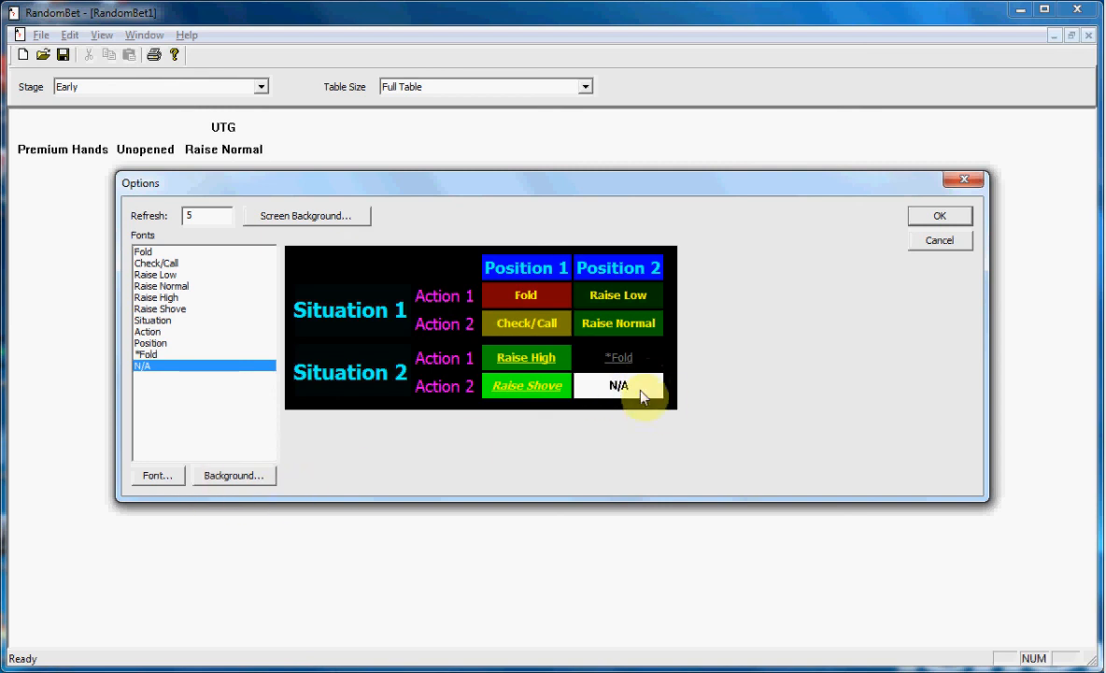
pyautogui.click(170, 477)
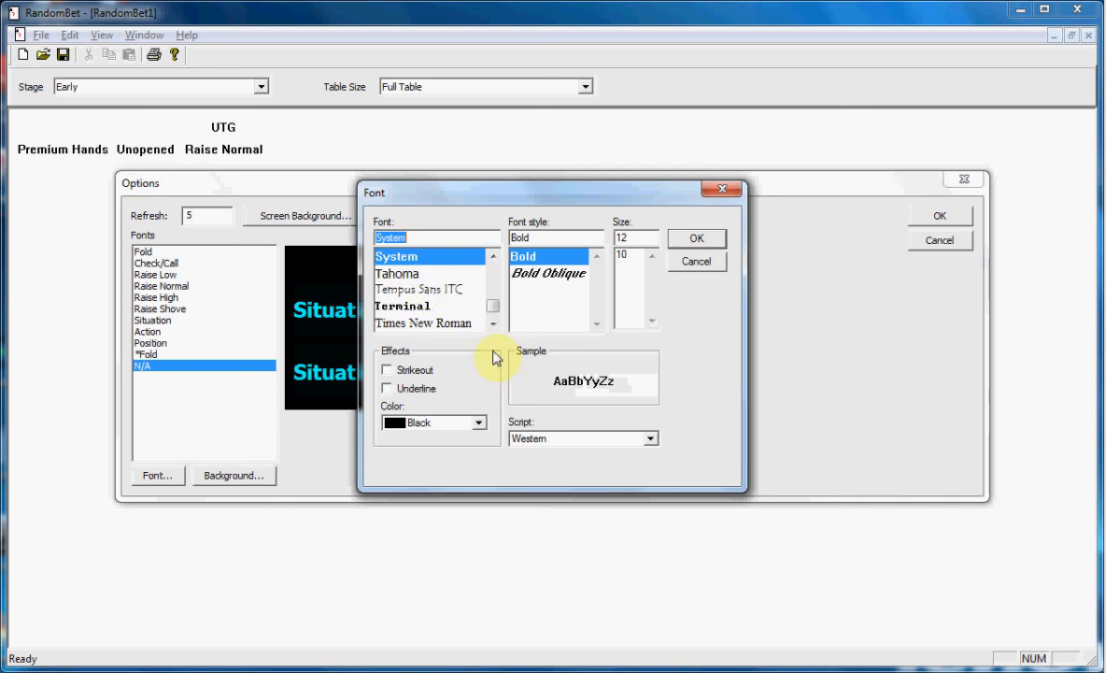
pyautogui.click(415, 276)
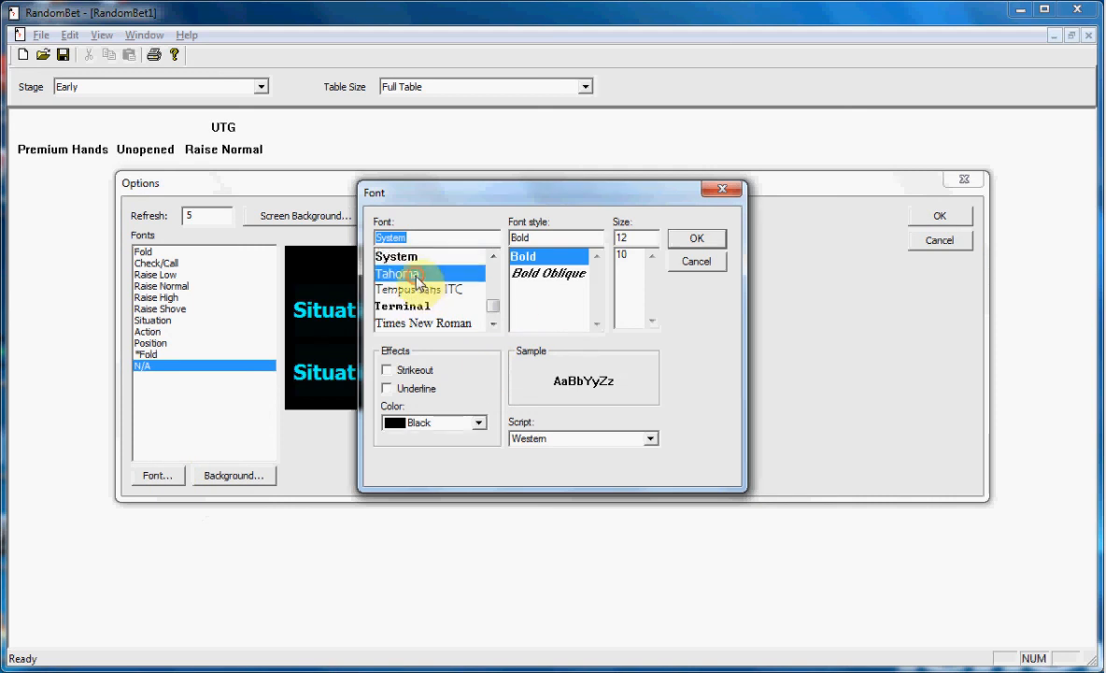
pyautogui.click(653, 257)
pyautogui.click(651, 256)
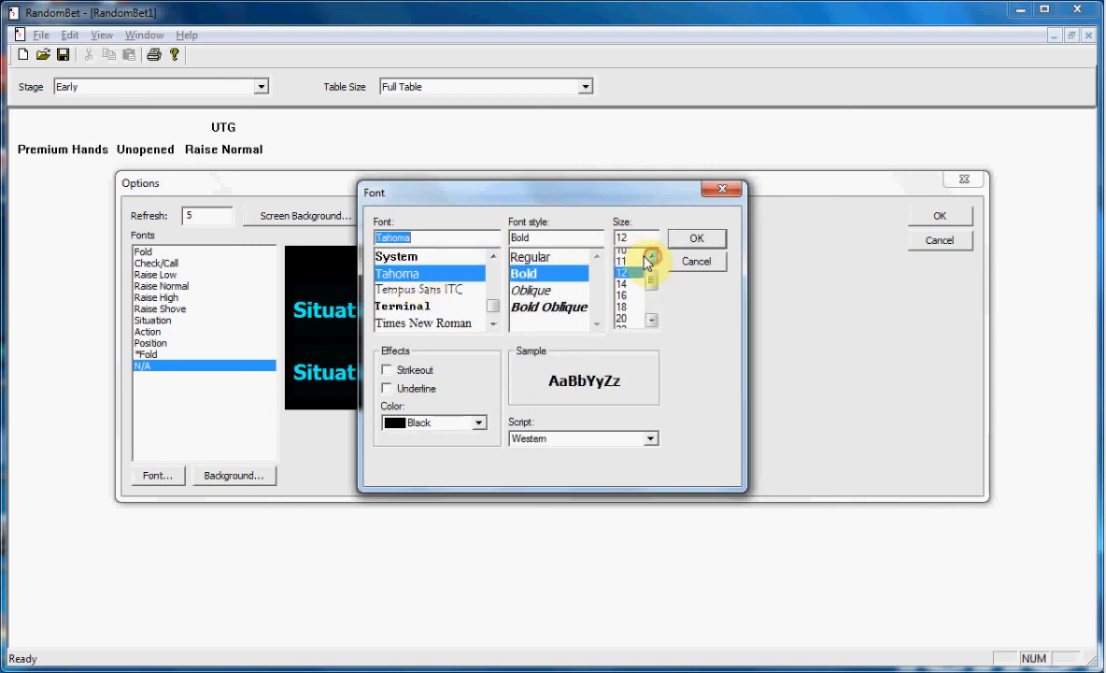
pyautogui.click(623, 254)
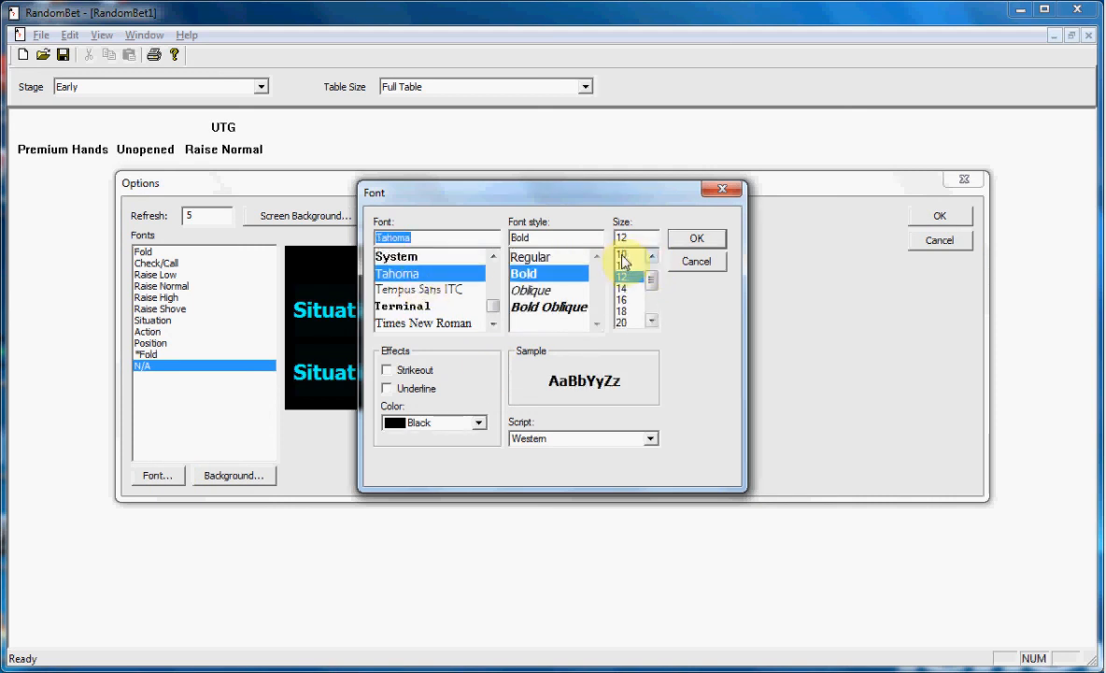
pyautogui.click(697, 237)
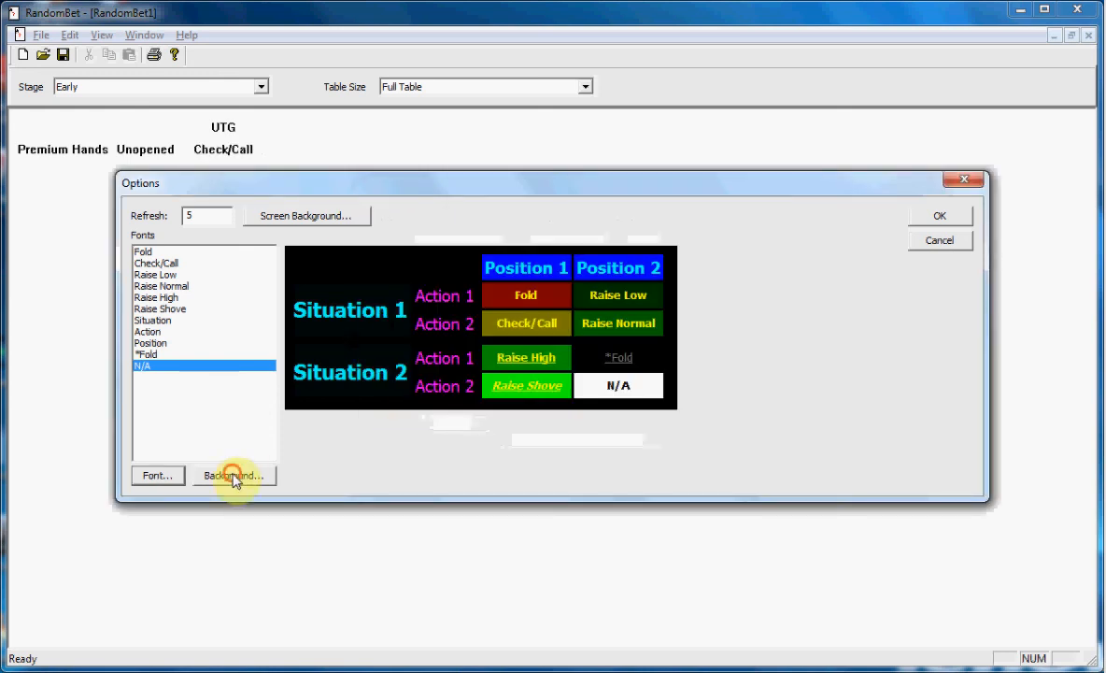
# Set the N/A entry's background colour to black and apply the display options.
pyautogui.click(234, 475)
pyautogui.click(471, 342)
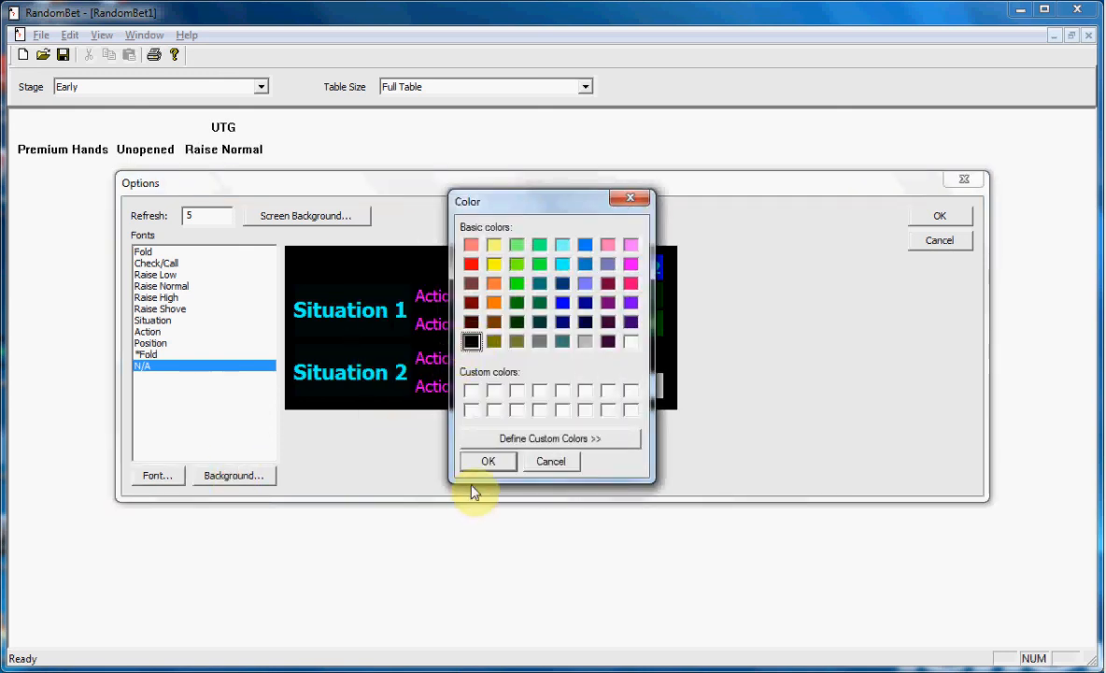
pyautogui.click(486, 461)
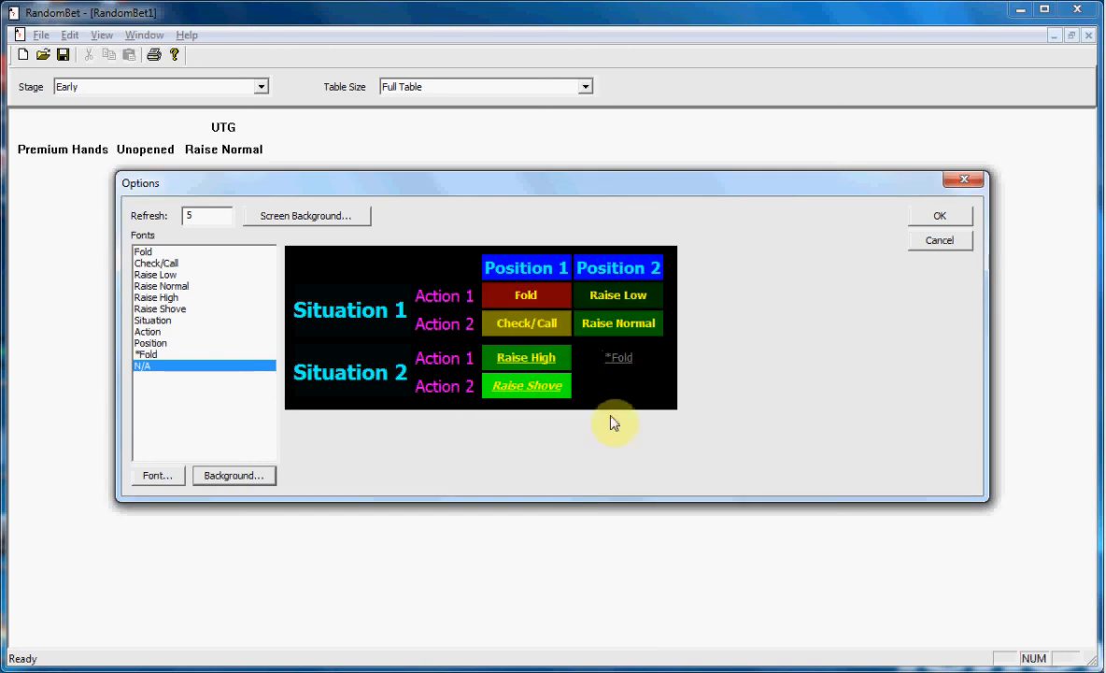
pyautogui.click(940, 217)
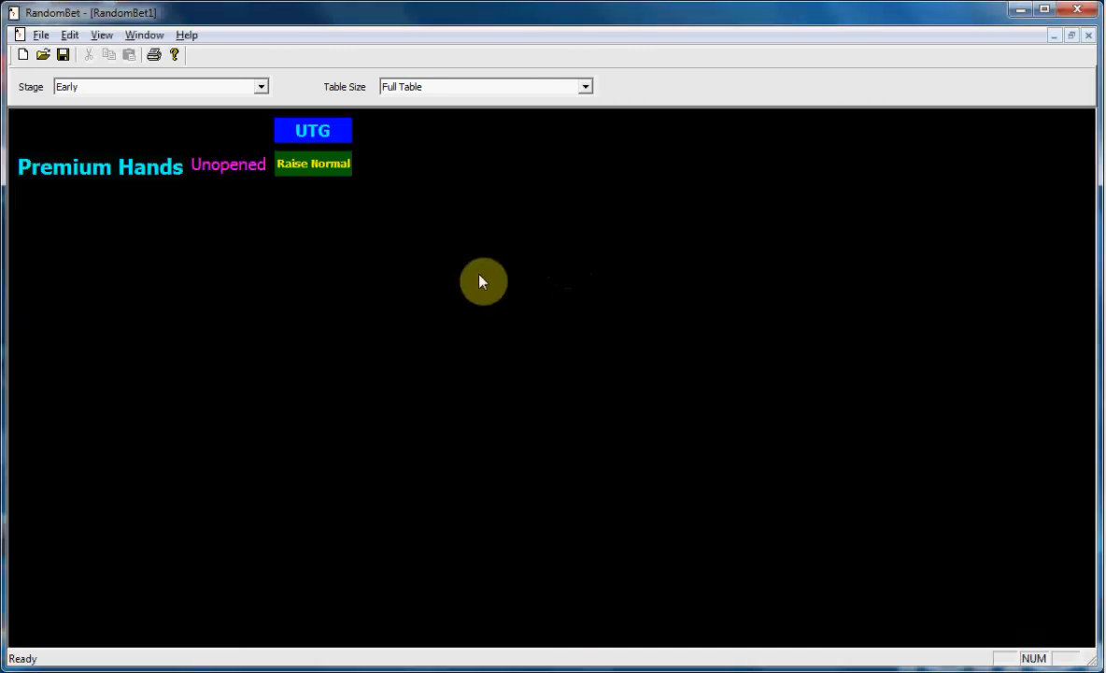